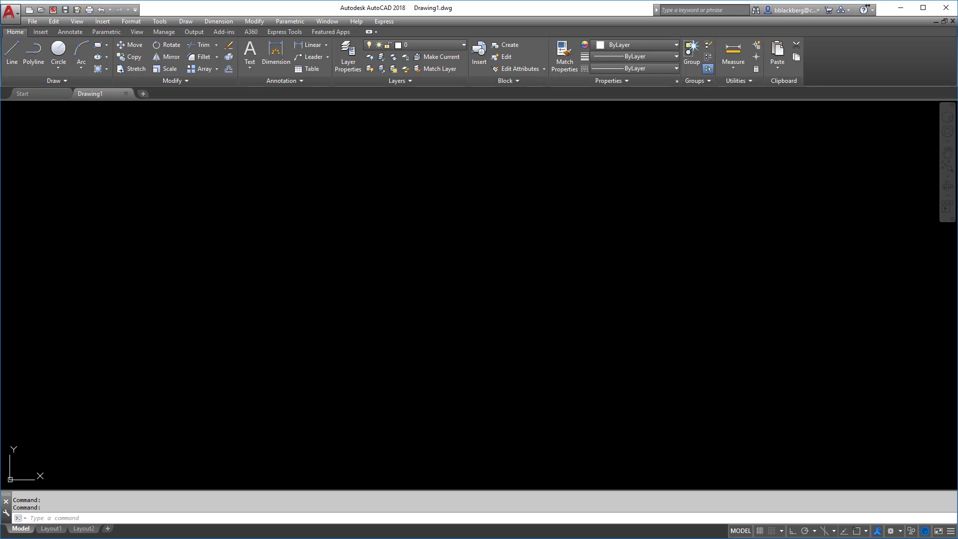
Step: Draw a 0.25-long horizontal line with Ortho turned on
click(13, 54)
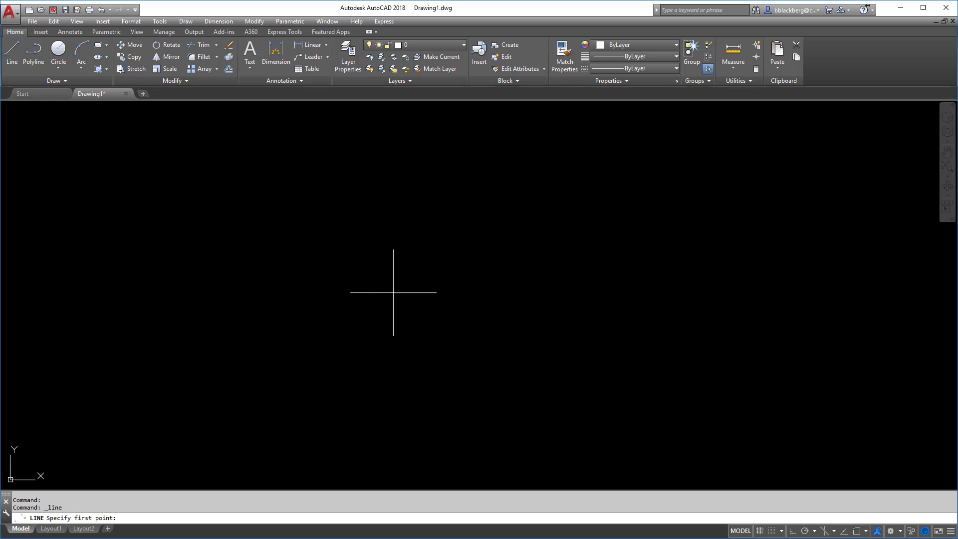
click(205, 311)
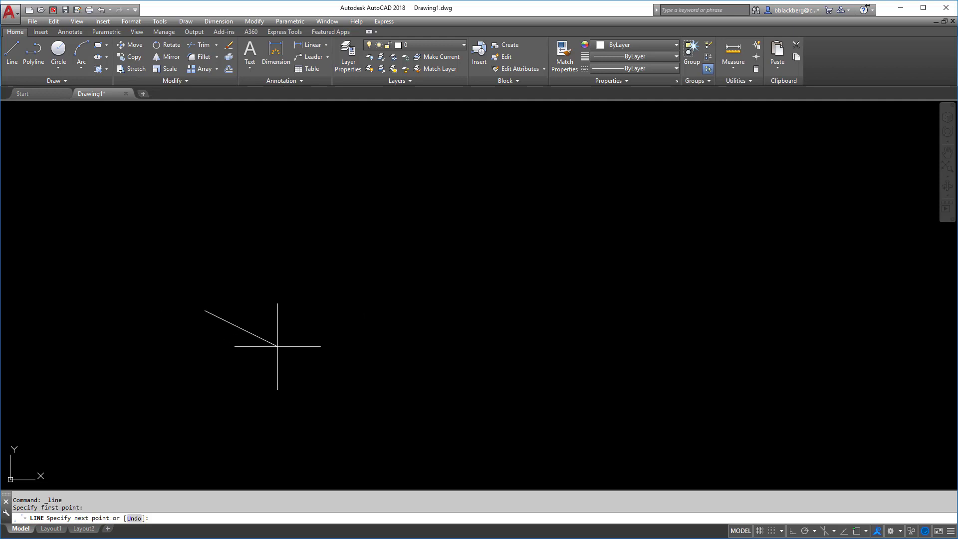
key(F8)
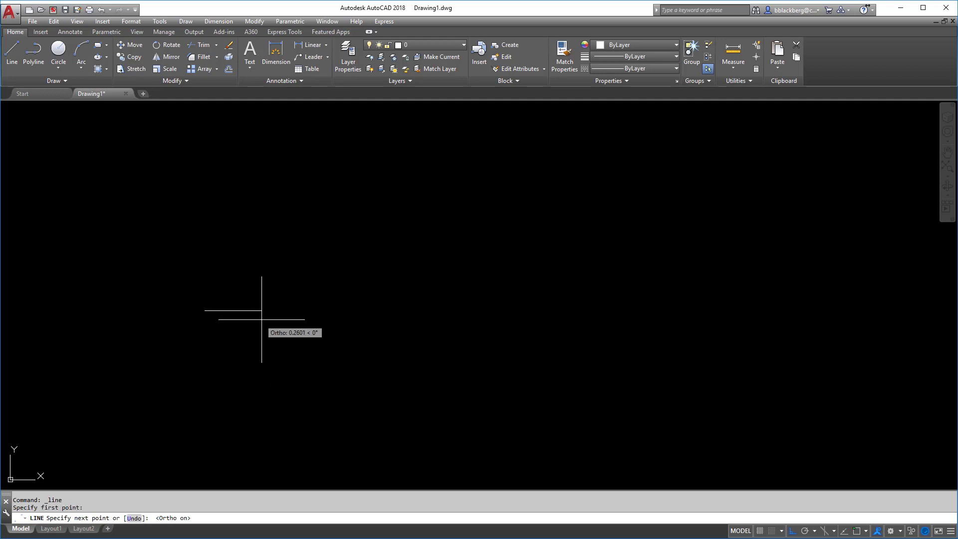
text(.25)
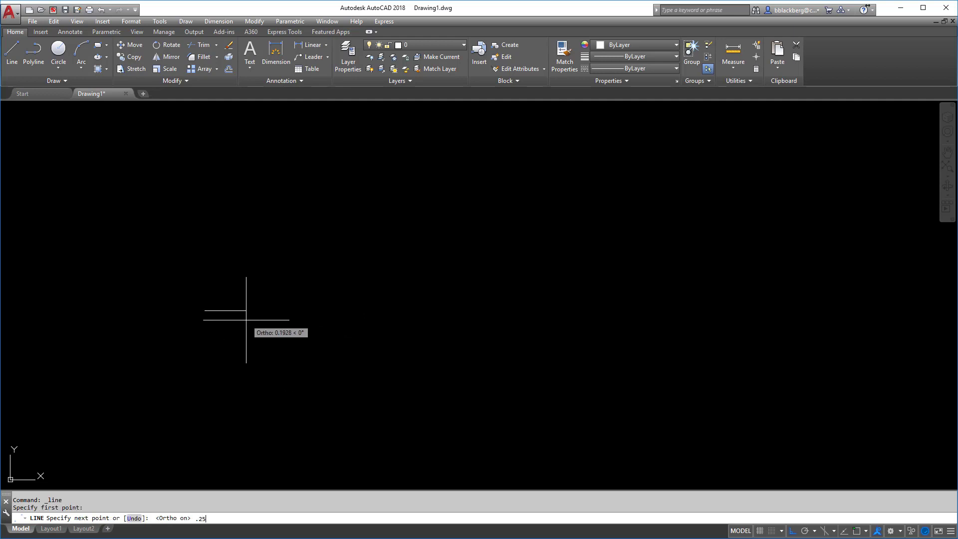
key(Return)
key(Escape)
key(Escape)
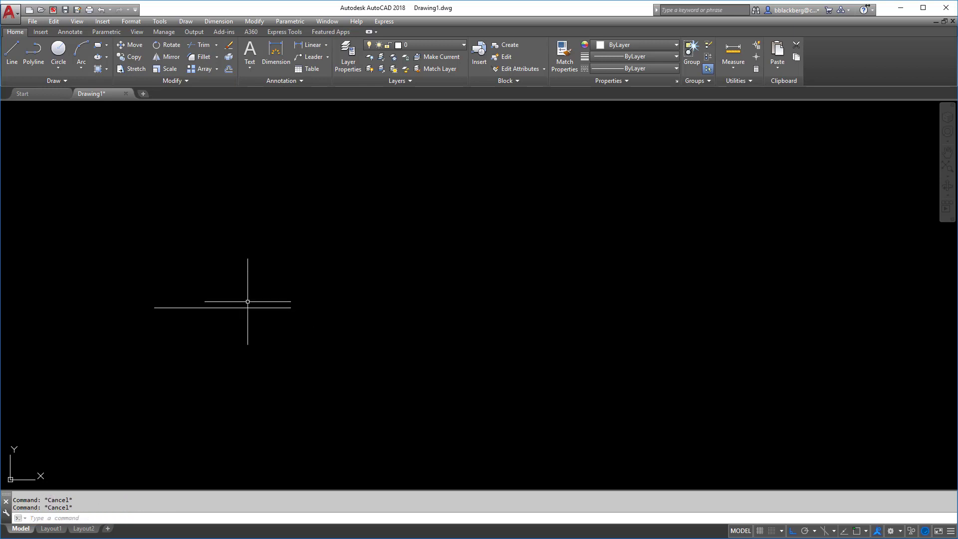
Step: Copy the line to the right and grip-stretch the copy into a short dash
text(co)
key(Return)
click(279, 277)
click(226, 324)
key(Return)
click(223, 345)
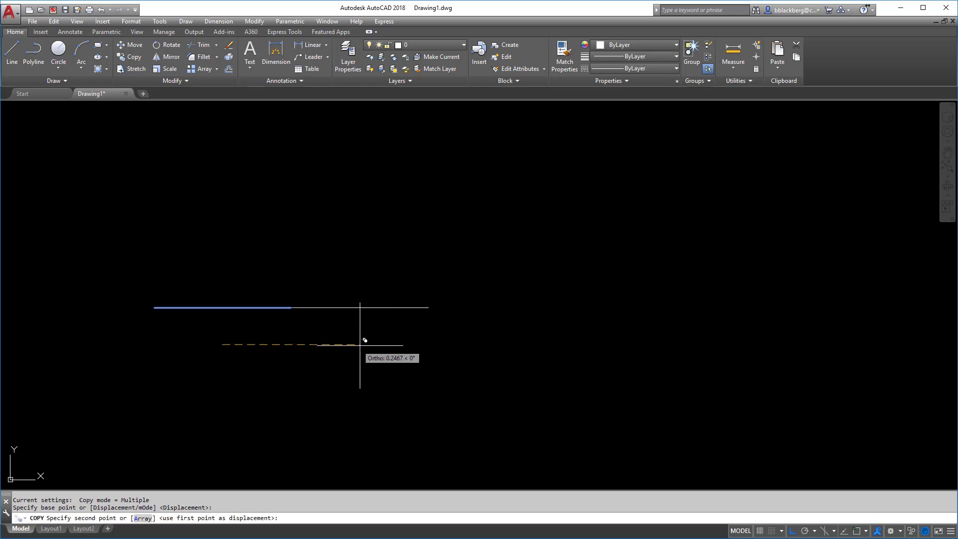
click(387, 344)
key(Escape)
click(446, 307)
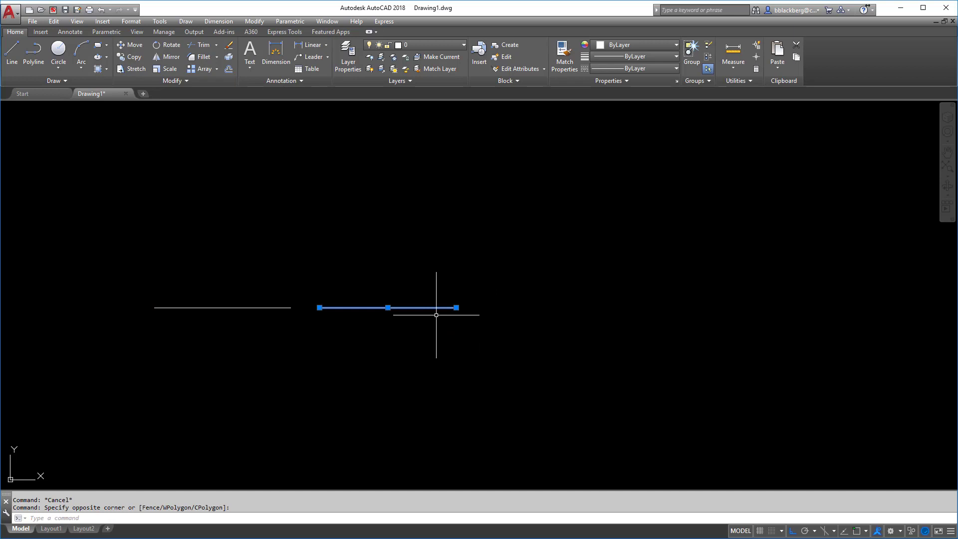
click(456, 307)
click(353, 307)
key(Escape)
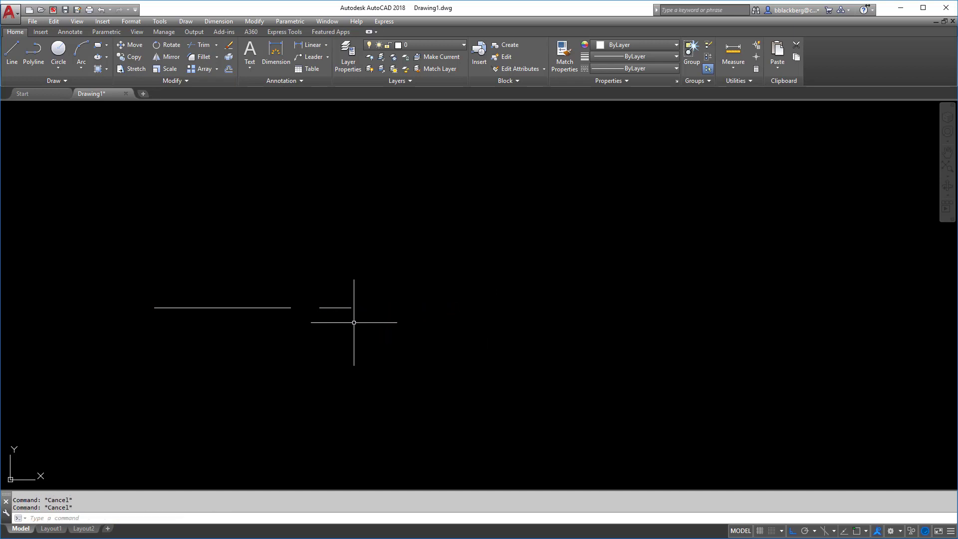
Step: Copy the short dash to make a second short dash beside it
text(co)
key(Return)
click(359, 295)
click(351, 317)
key(Return)
click(327, 330)
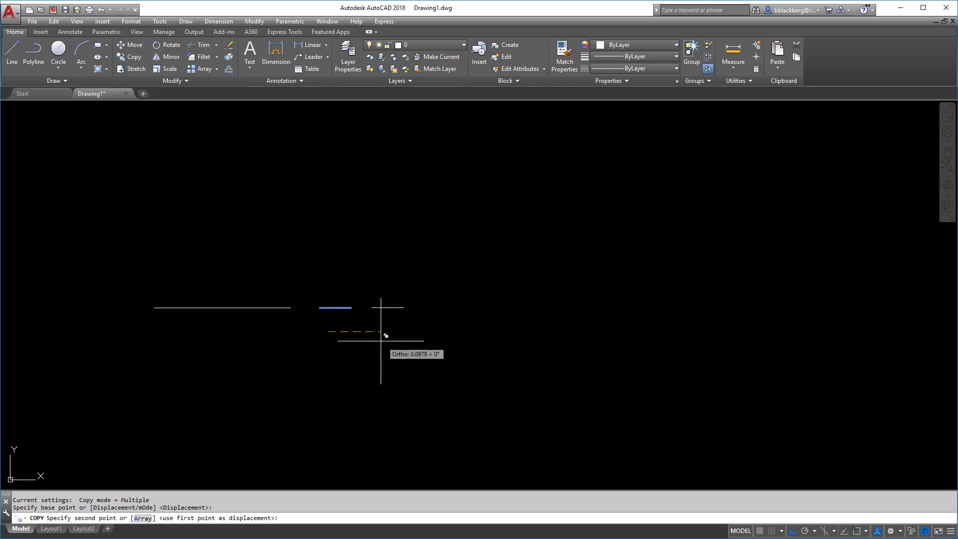
click(385, 331)
key(Escape)
Step: Copy the long left line to the right end of the row
text(co)
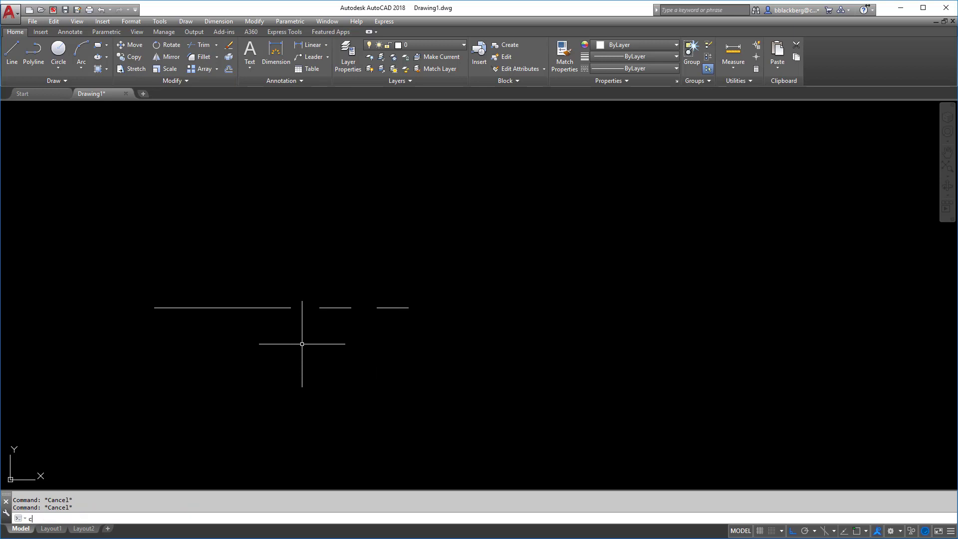
key(Return)
click(293, 301)
click(210, 332)
key(Return)
click(179, 335)
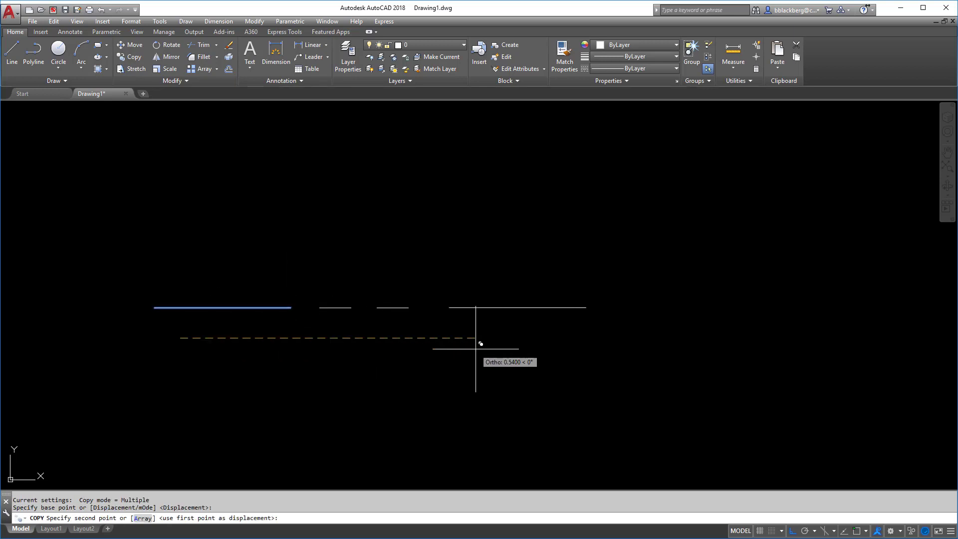
click(459, 336)
key(Escape)
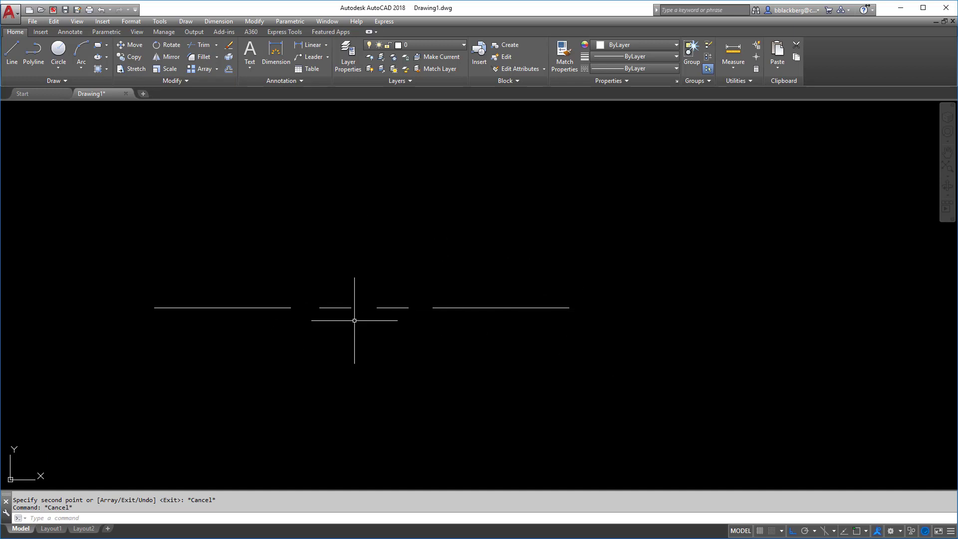
click(284, 307)
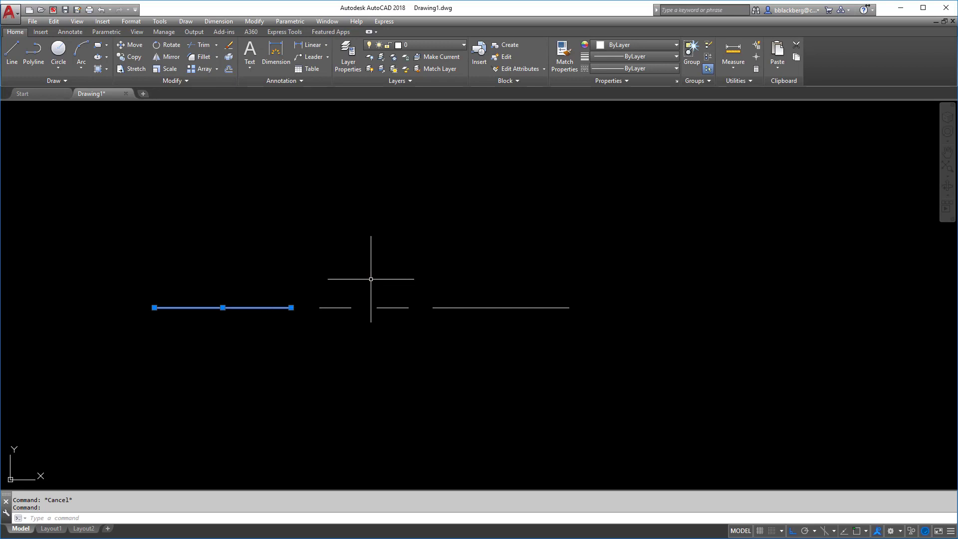
key(Escape)
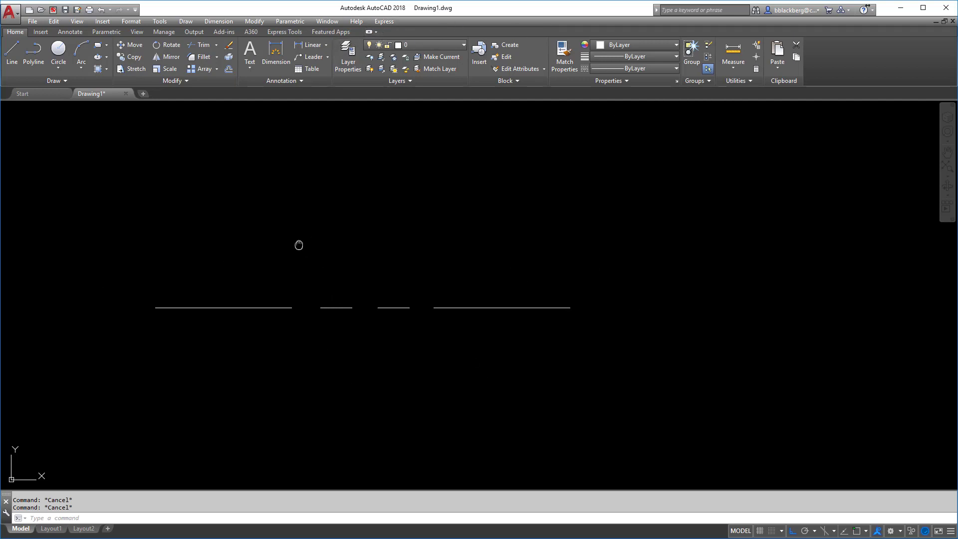
Step: Launch the Express Tools Make Linetype command
middle_drag(299, 244, 382, 242)
click(385, 22)
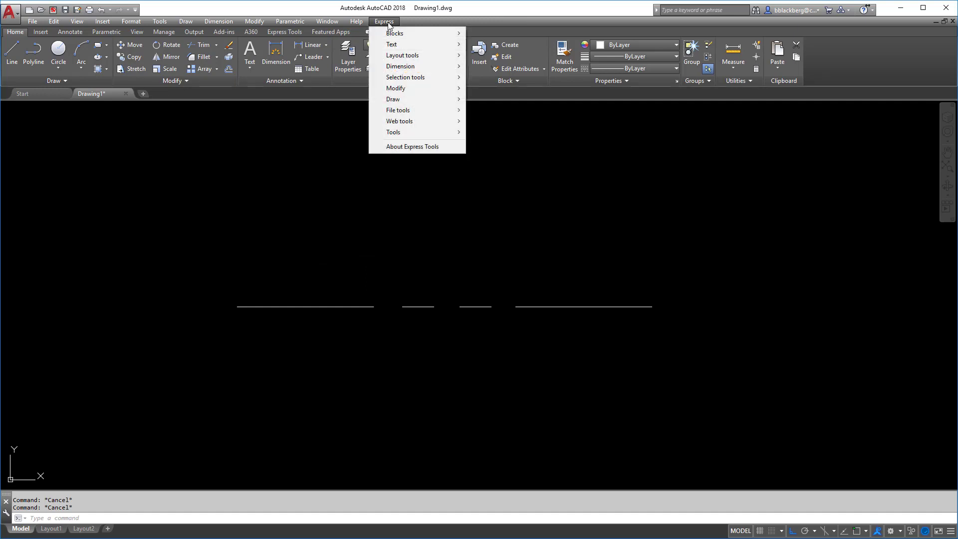
mouse_move(412, 120)
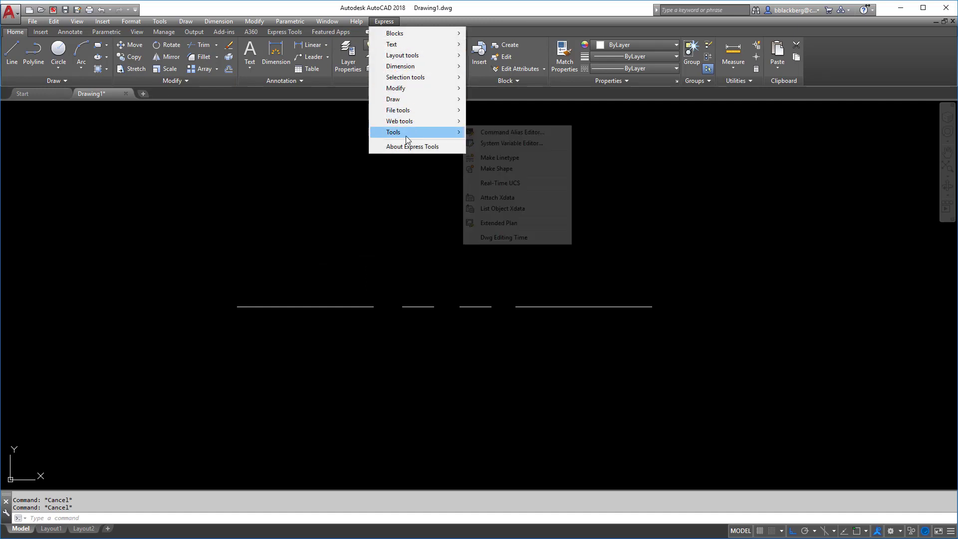
click(505, 158)
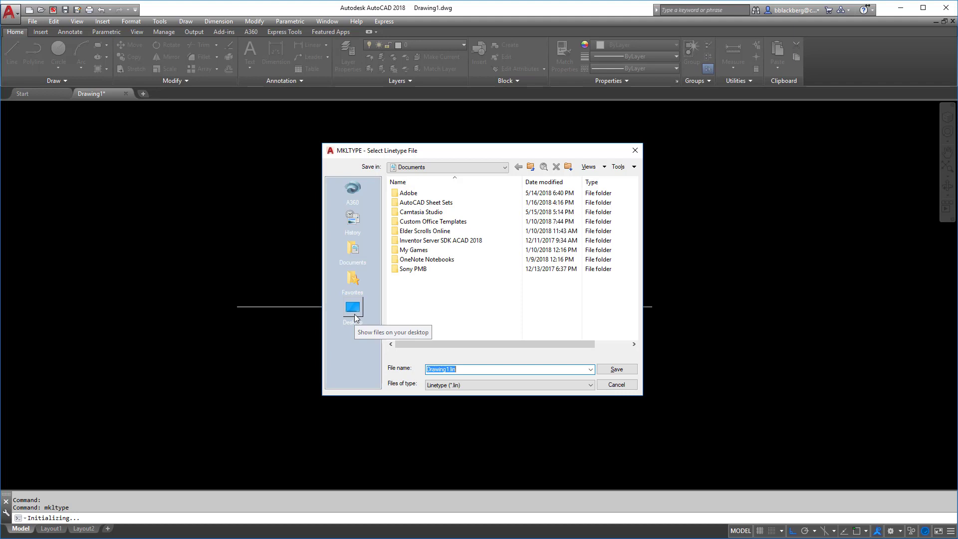
Step: Browse to Desktop\LINETYPES and delete the old property.lin file
click(357, 310)
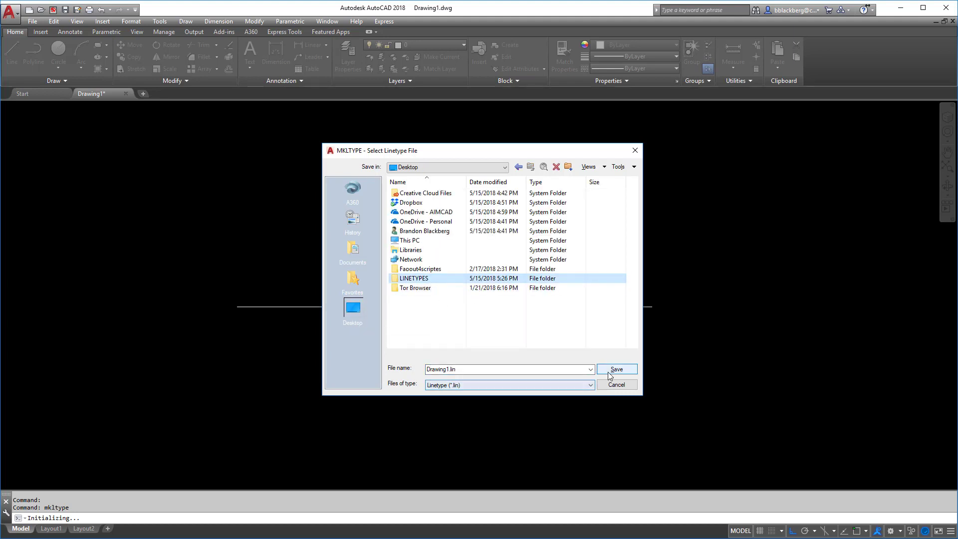
double_click(422, 280)
click(421, 195)
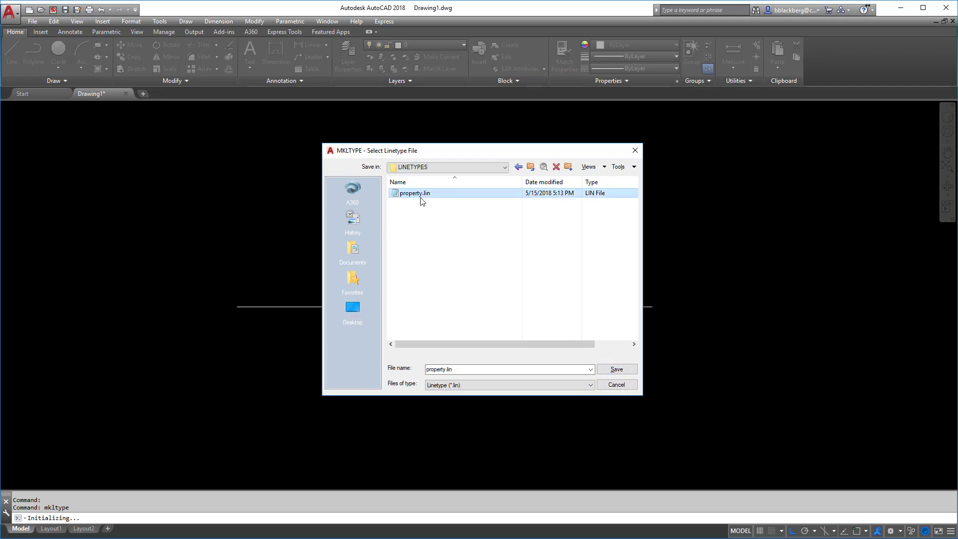
key(Delete)
click(478, 369)
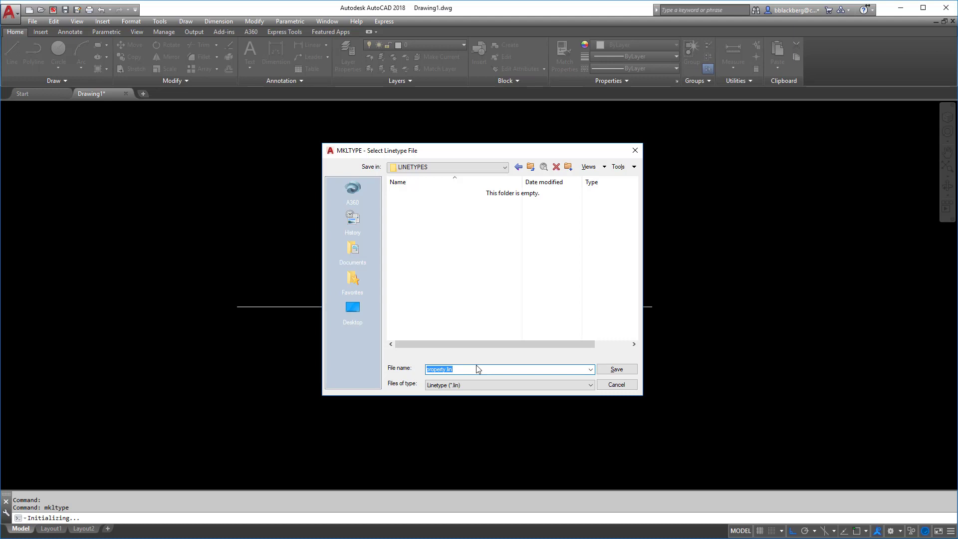
Step: Save the linetype file as drawing and name the linetype property
text(drawing)
click(616, 370)
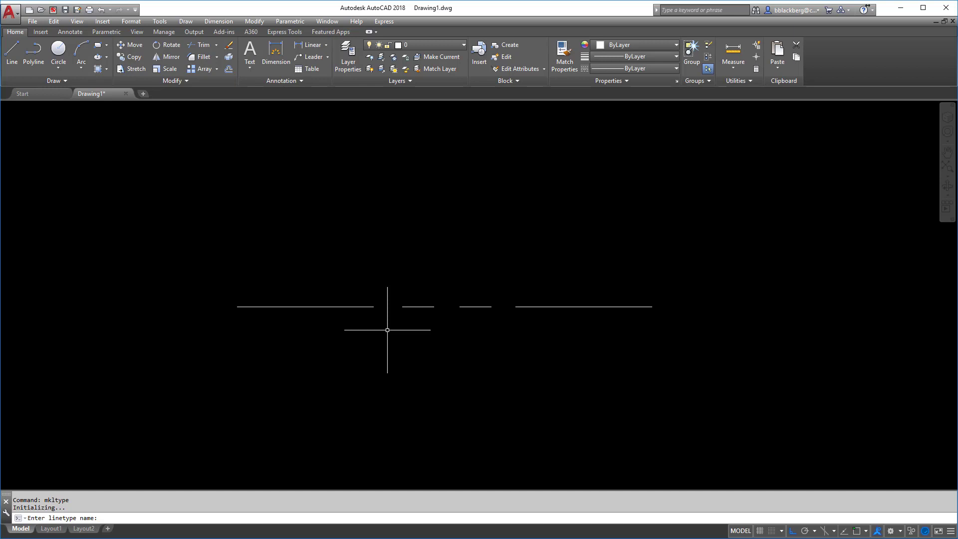
text(property)
key(Return)
Step: Enter 'property line' as the linetype description
text(p)
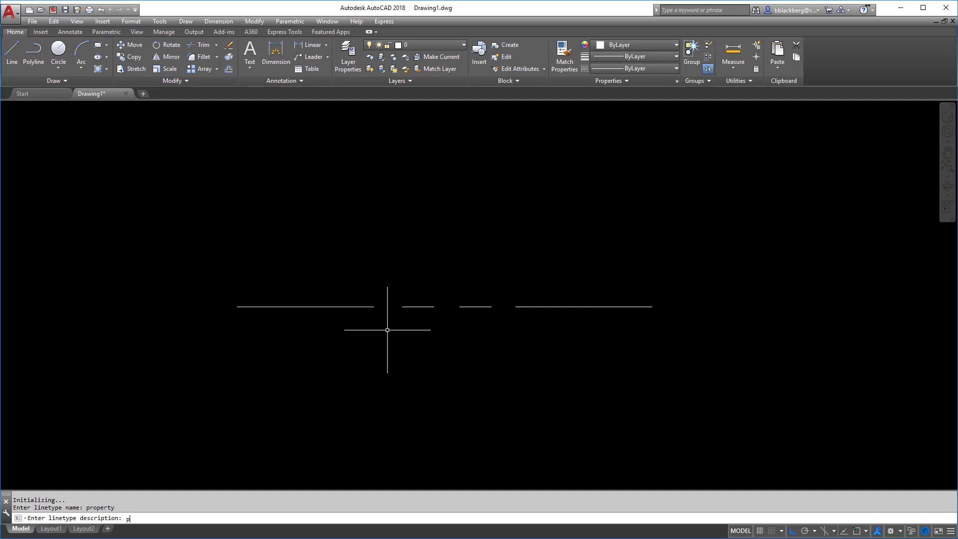
text(ropertry)
key(BackSpace)
key(BackSpace)
text(ty line)
key(BackSpace)
key(Return)
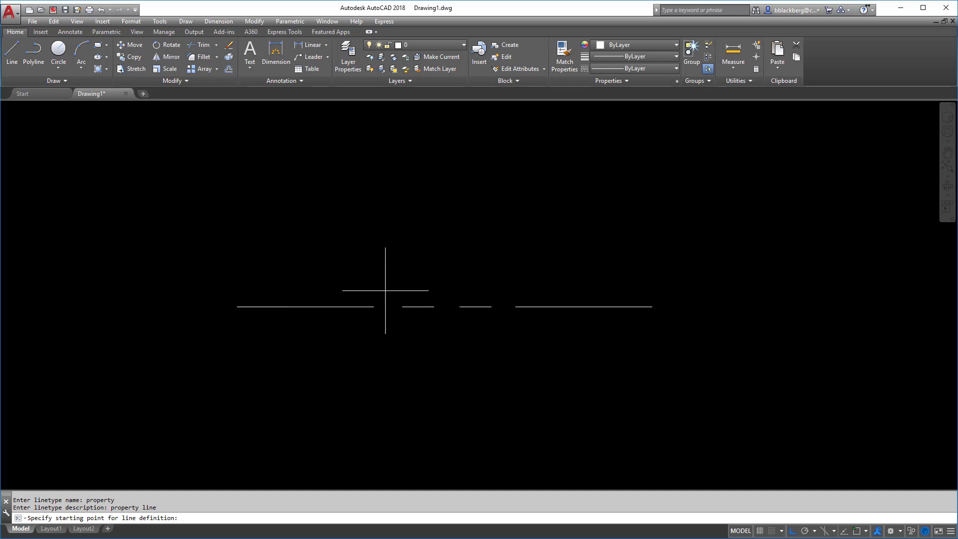
Step: Start the line definition at the first dash's left endpoint, with Endpoint snap for the end point
shift+right_click(194, 288)
click(248, 360)
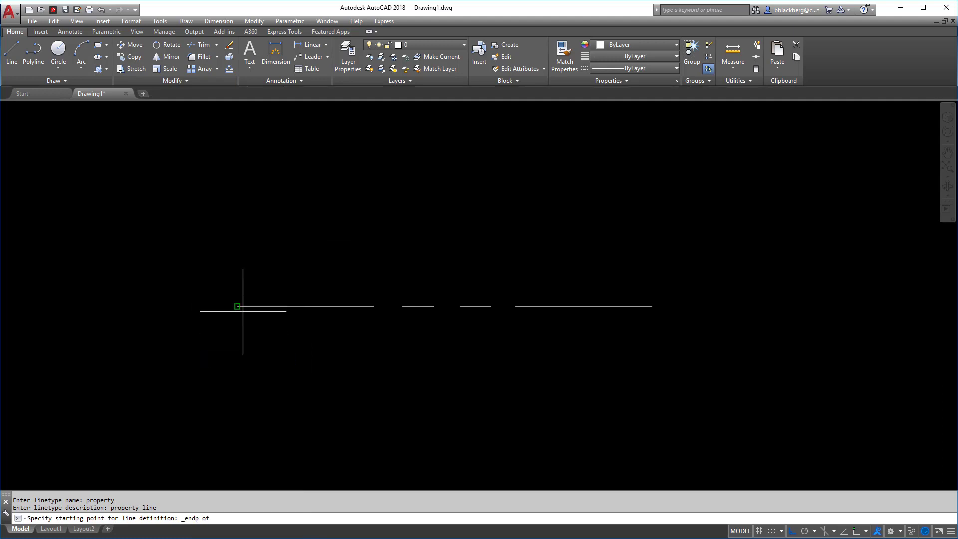
click(240, 306)
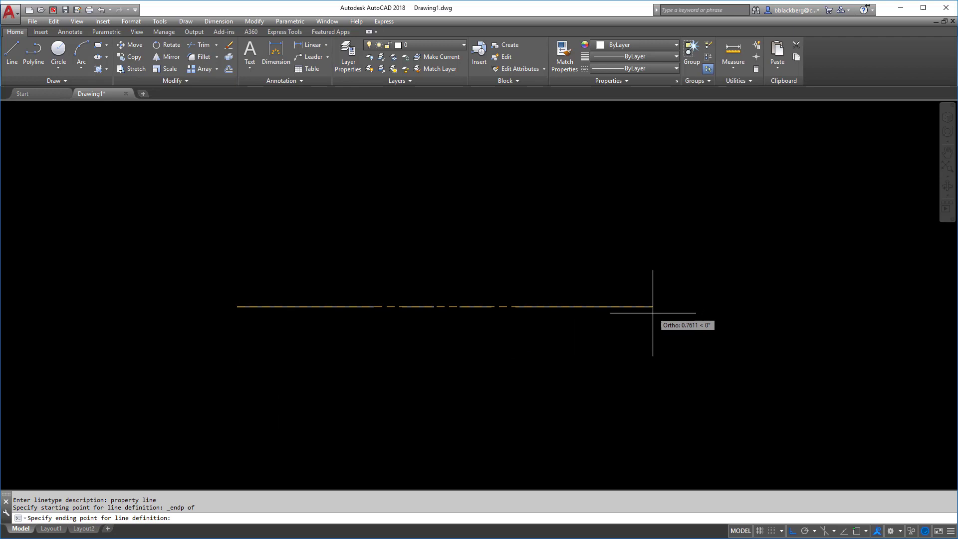
shift+right_click(518, 345)
click(547, 413)
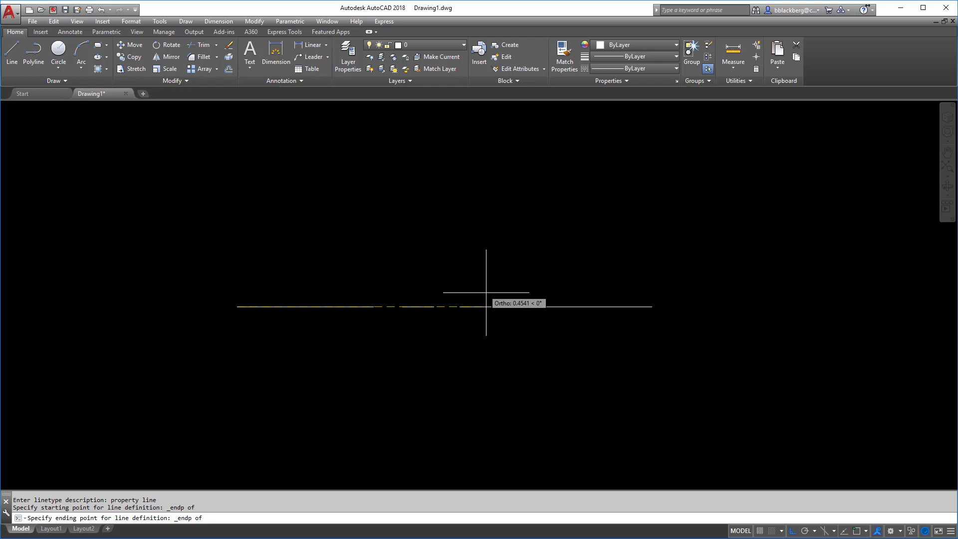
Step: End the definition at the last dash's left end and select the three segments to create PROPERTY
click(516, 306)
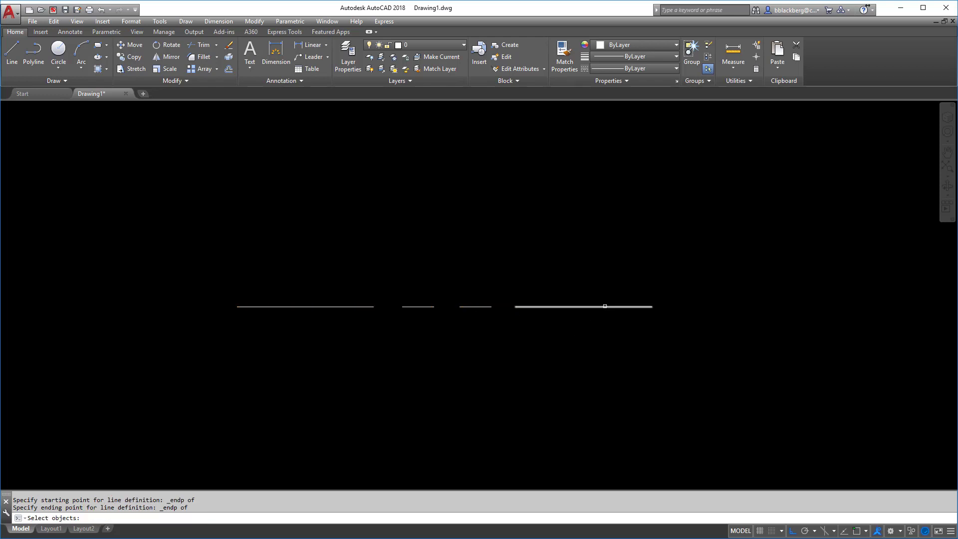
click(201, 284)
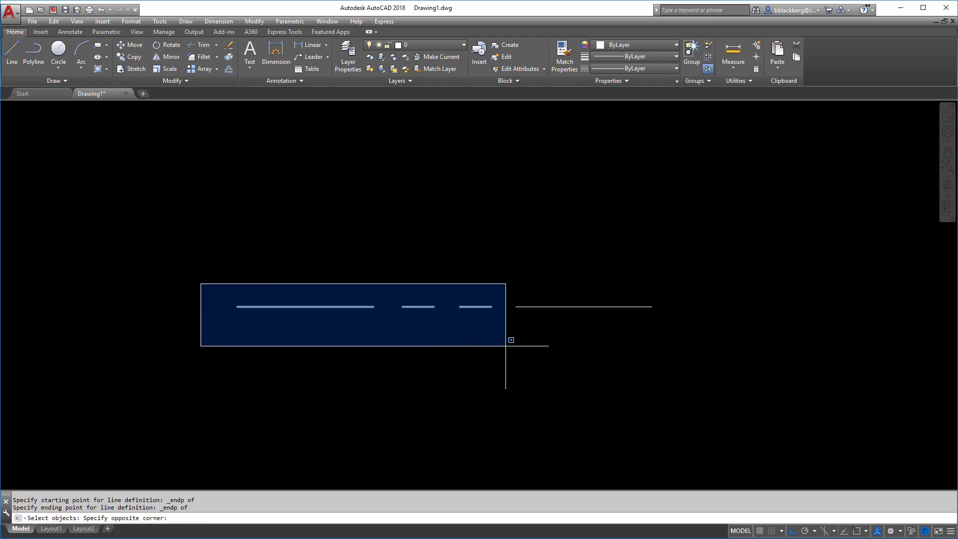
click(507, 343)
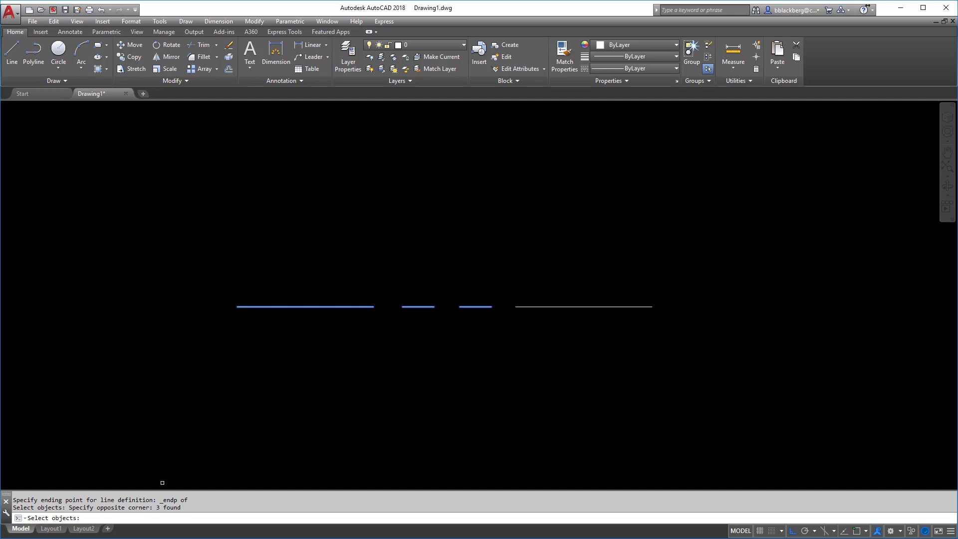
click(209, 284)
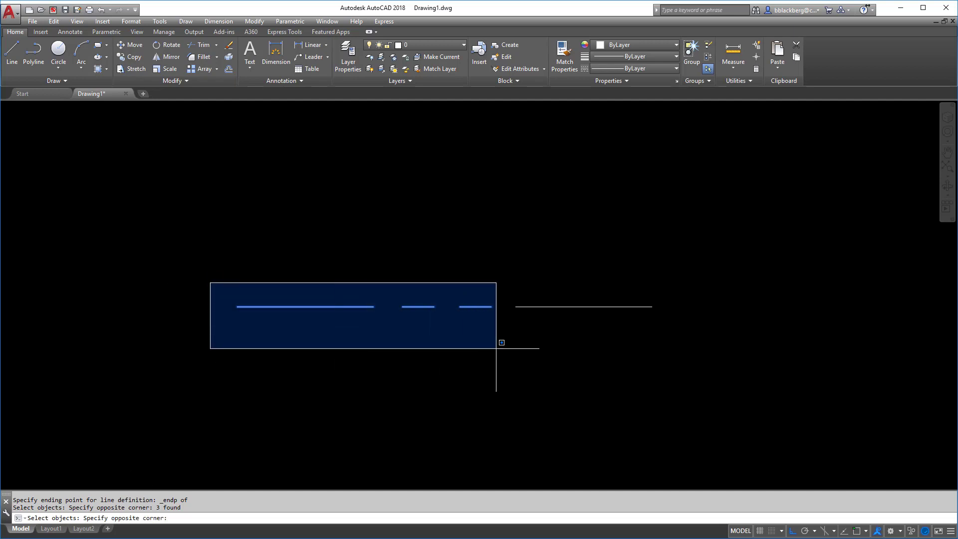
click(501, 344)
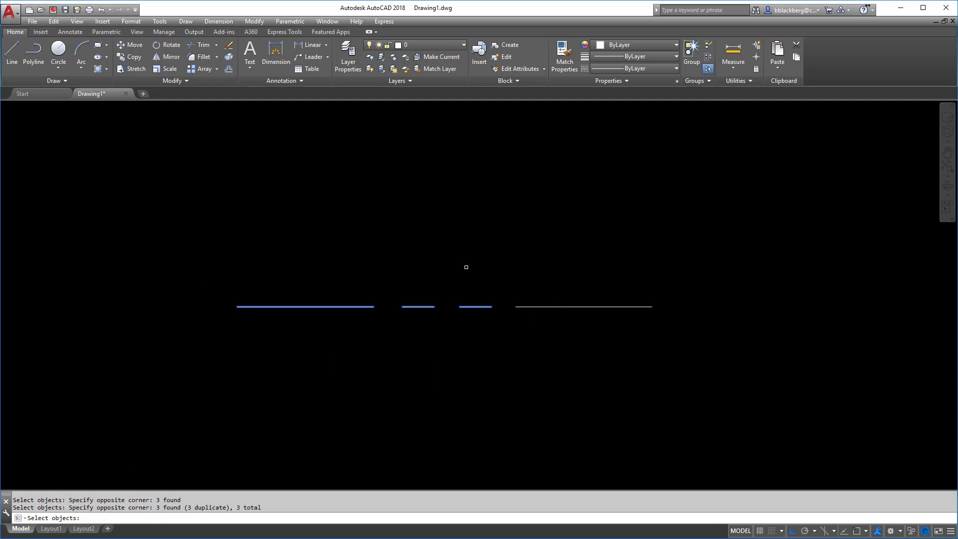
key(Return)
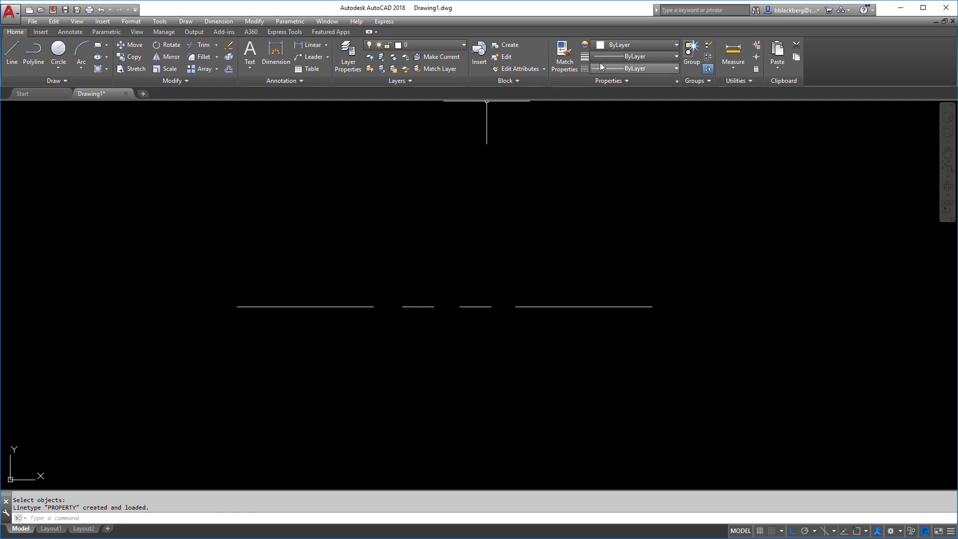
Step: Make PROPERTY the current linetype and start a new line
click(634, 68)
click(637, 120)
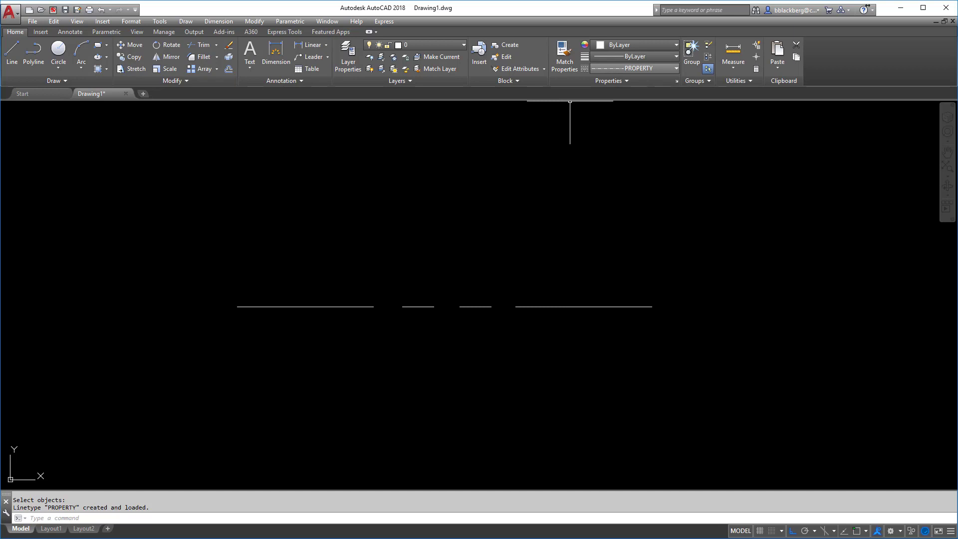
text(l)
key(Return)
click(154, 240)
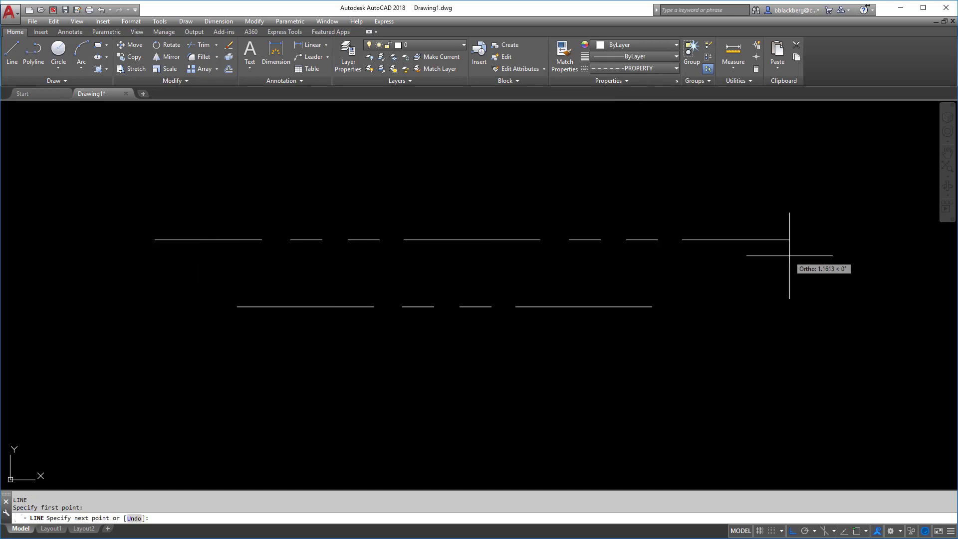
Step: Finish the long PROPERTY line far to the right
scroll(794, 250, down, 5)
middle_drag(816, 288, 383, 307)
click(643, 272)
key(Escape)
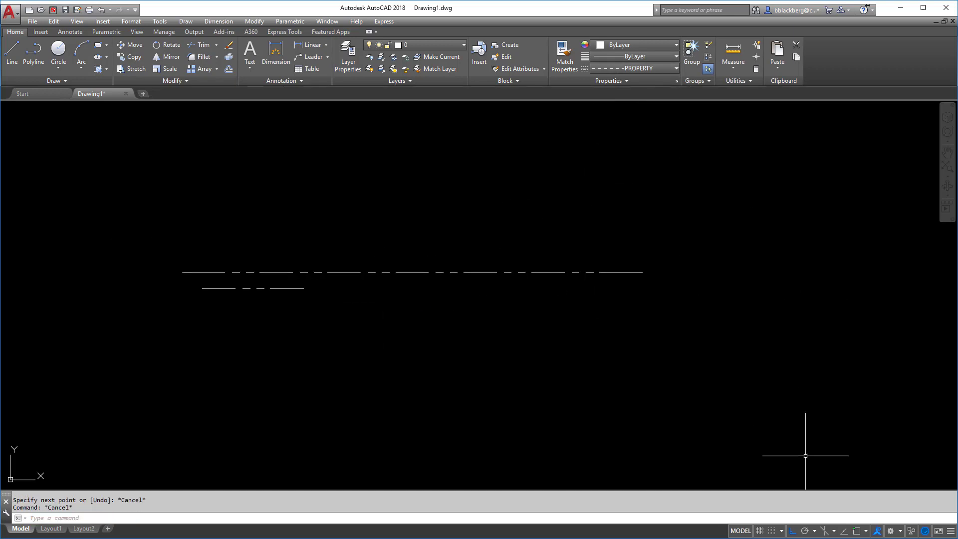
key(Escape)
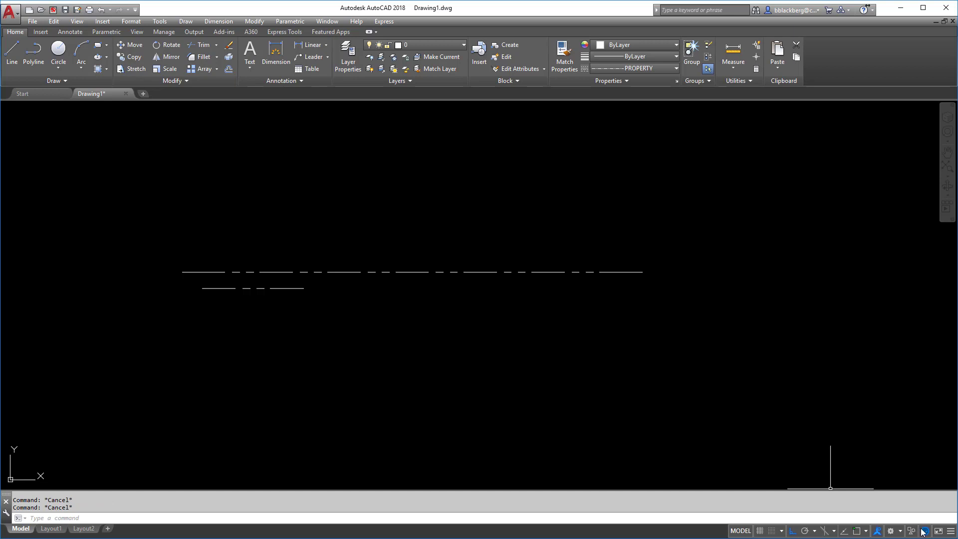
Step: Show annotation scale in the status bar and add a custom 1:20 scale
click(951, 532)
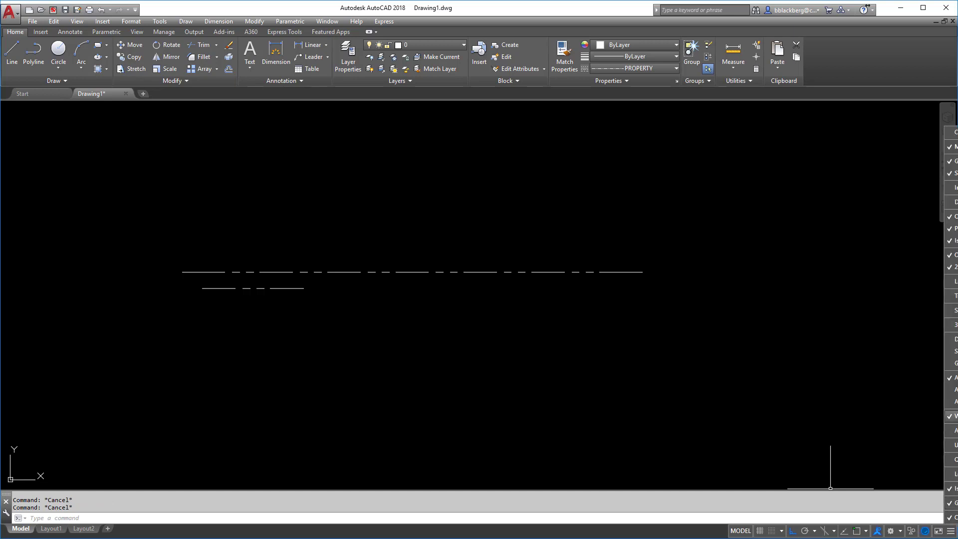
click(953, 389)
click(953, 402)
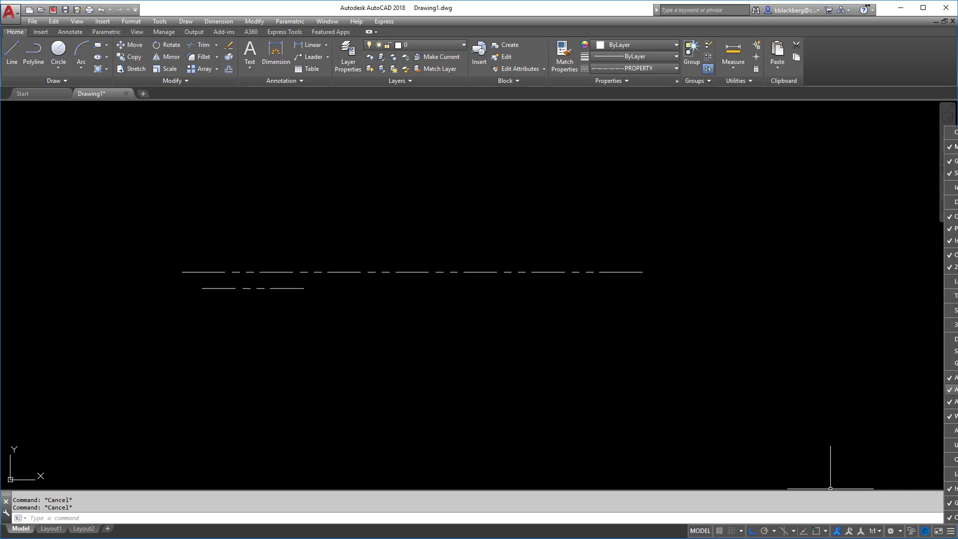
click(880, 531)
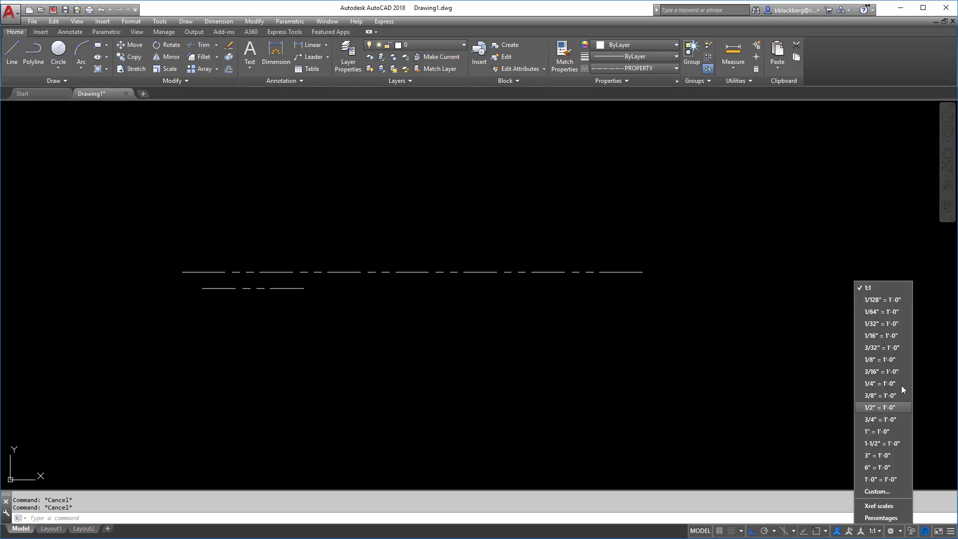
click(893, 491)
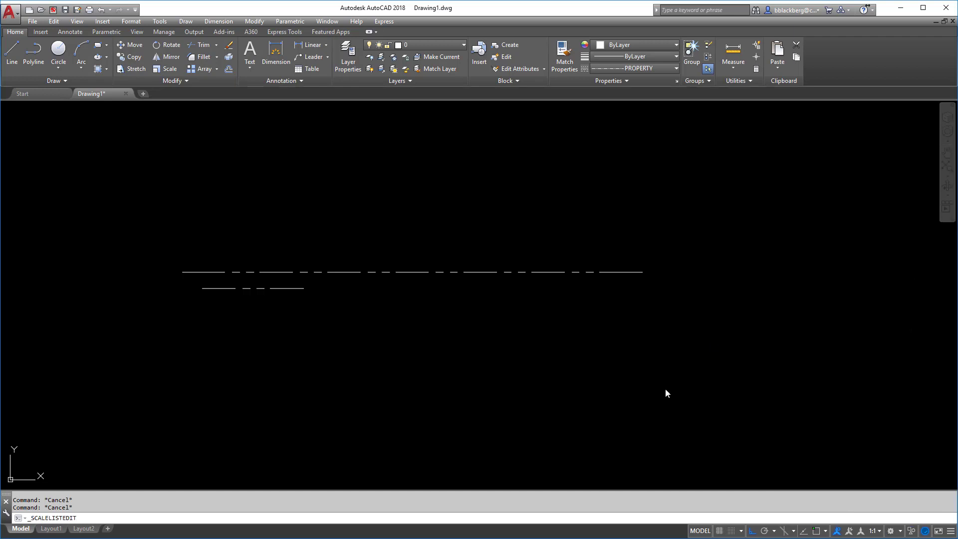
click(532, 226)
click(505, 301)
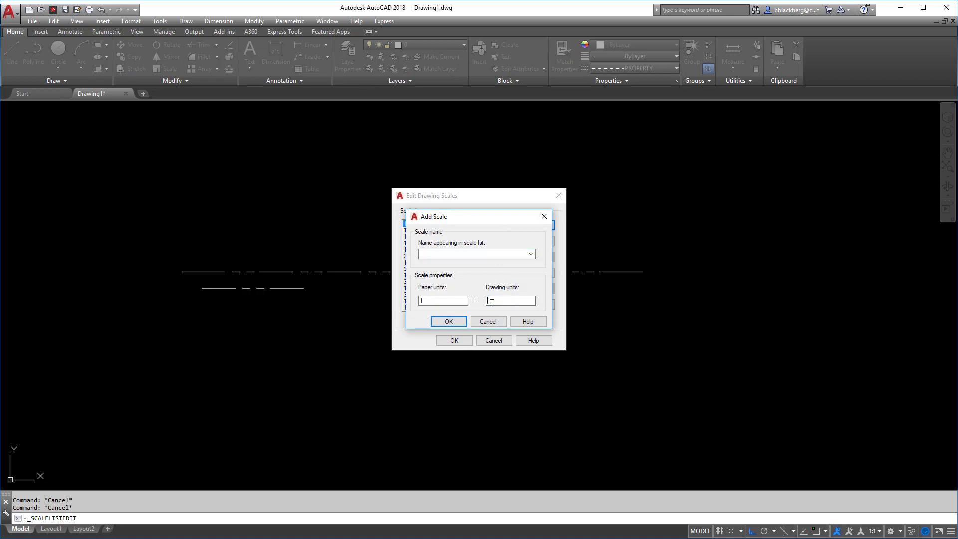
text(20)
click(459, 255)
text(1:2)
click(439, 323)
click(450, 340)
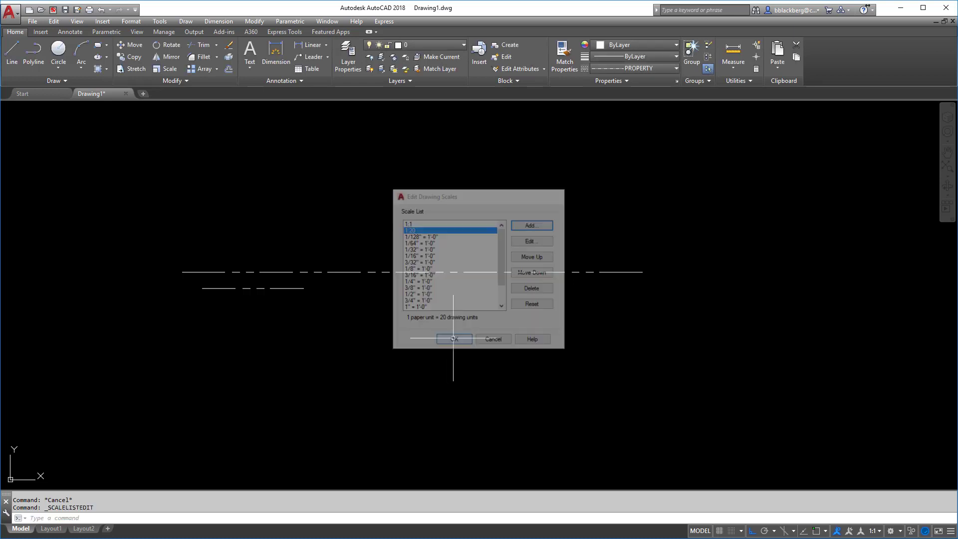
Step: Set the annotation scale to 1:20 and regenerate the drawing with REA
click(873, 532)
click(857, 289)
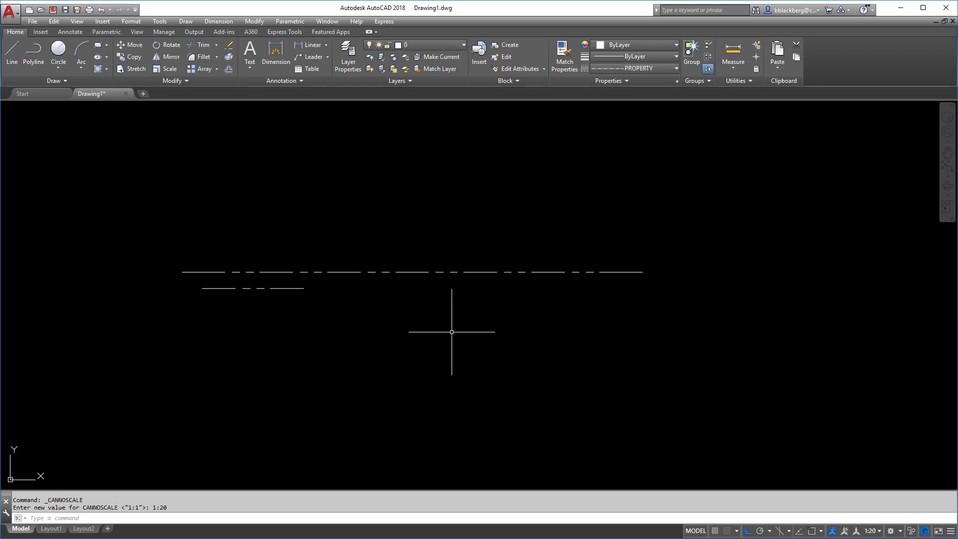
text(rea)
key(Return)
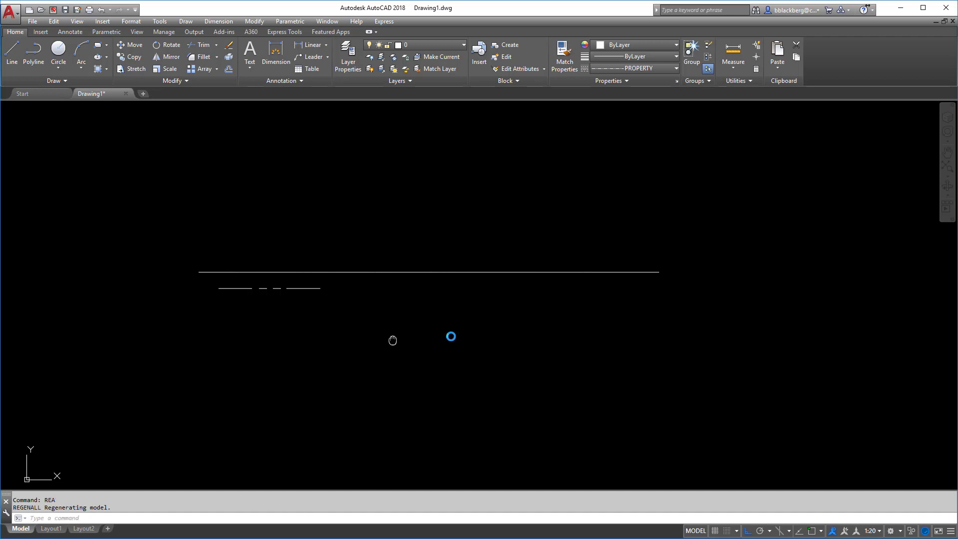
Step: Stretch the PROPERTY line's right endpoint to make it much longer
middle_drag(452, 332, 567, 336)
drag(612, 269, 580, 282)
scroll(496, 285, down, 4)
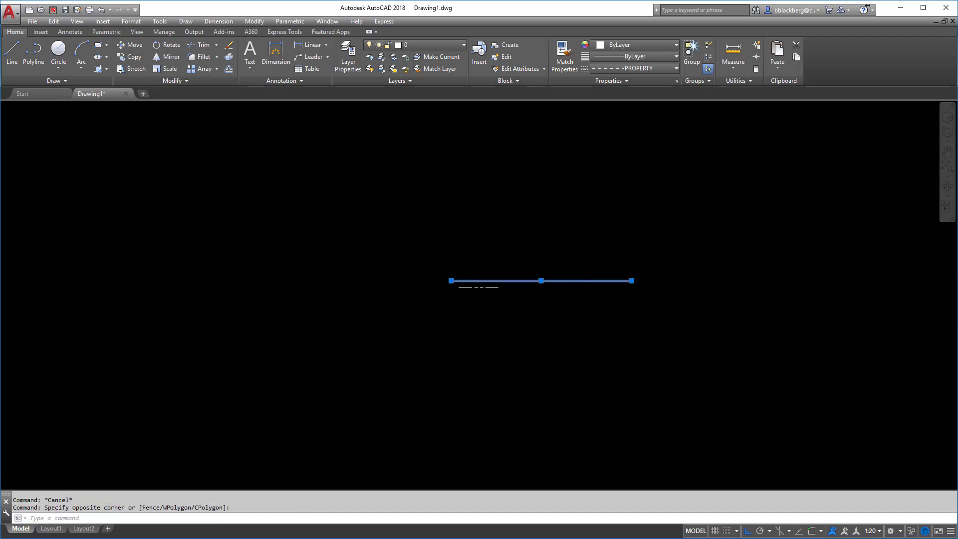
middle_drag(631, 281, 578, 278)
click(578, 279)
click(855, 313)
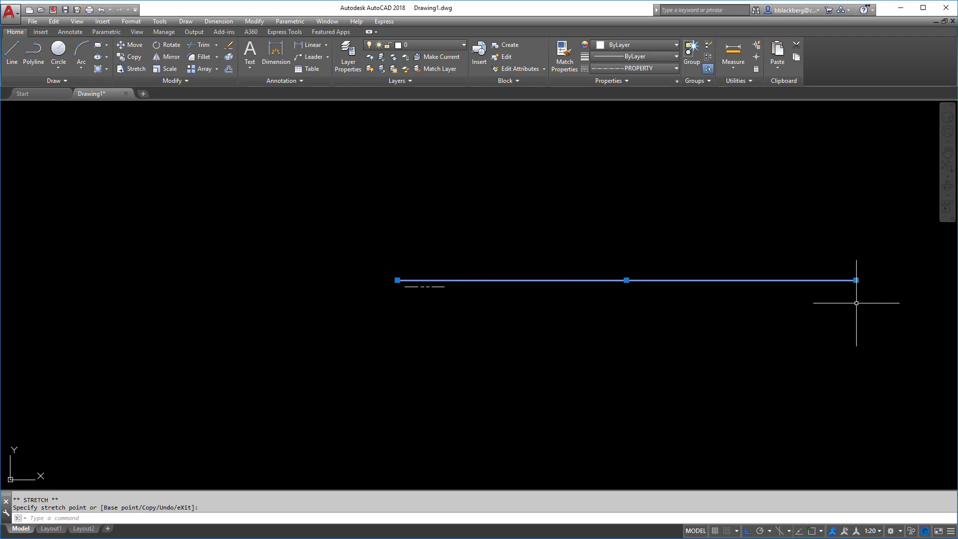
key(Escape)
Step: Zoom in on the dashed PROPERTY line to examine its dash spacing
scroll(746, 344, down, 4)
click(569, 311)
click(518, 339)
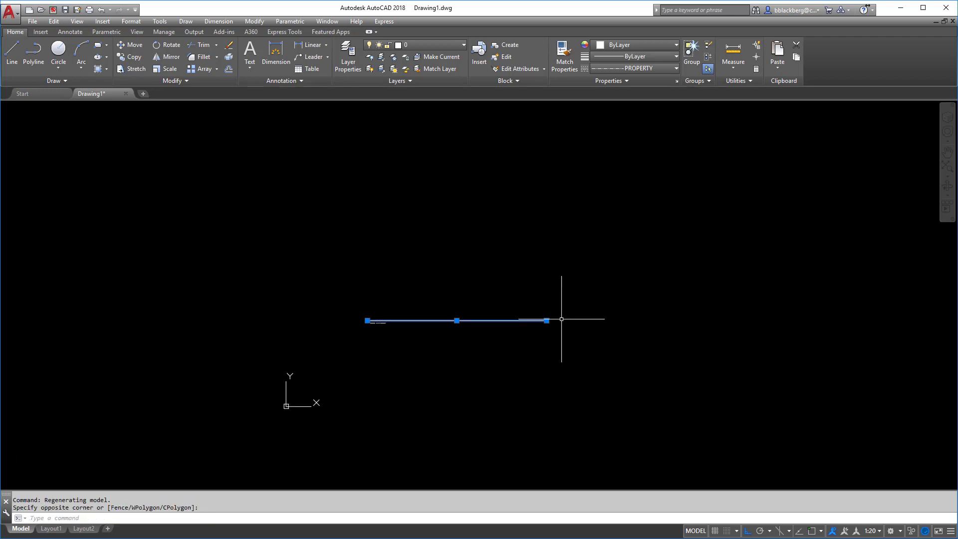
click(546, 321)
key(Escape)
key(Escape)
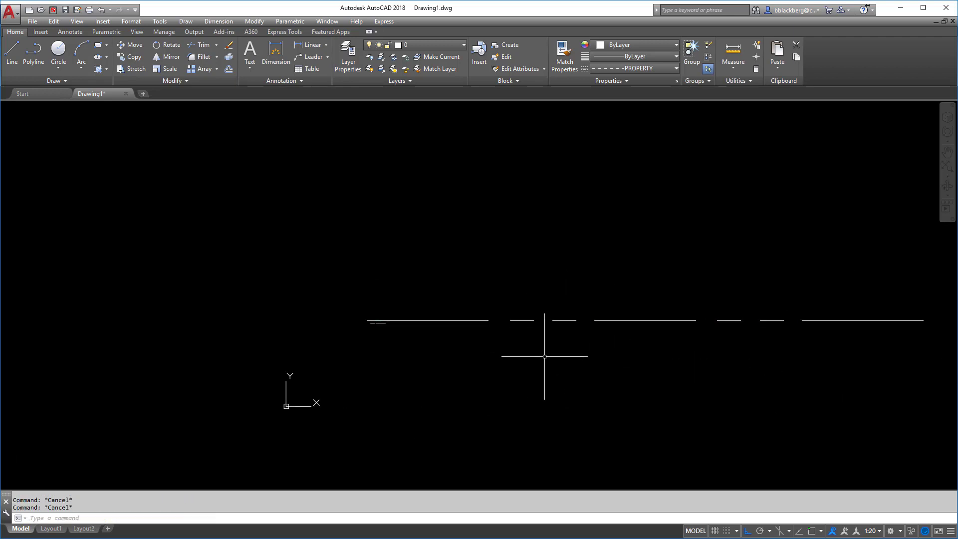
scroll(396, 320, up, 3)
scroll(554, 324, down, 2)
scroll(482, 316, up, 2)
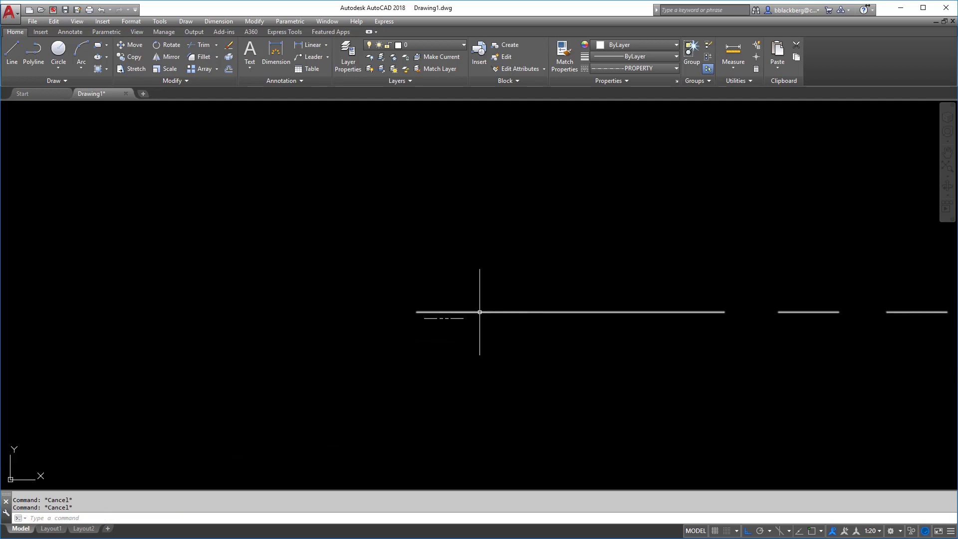
Step: Measure the long dash with DIST, which reads 4.9946
text(d)
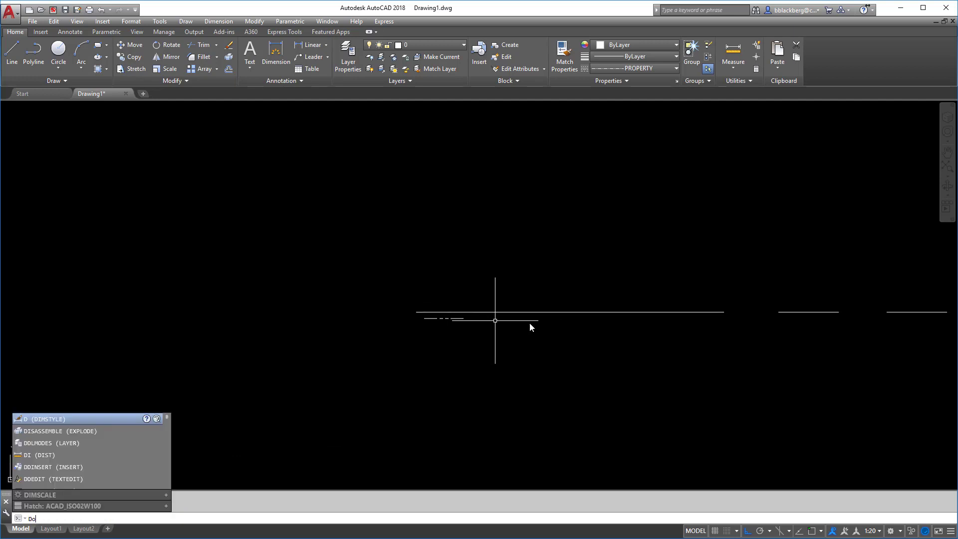
text(i)
key(Return)
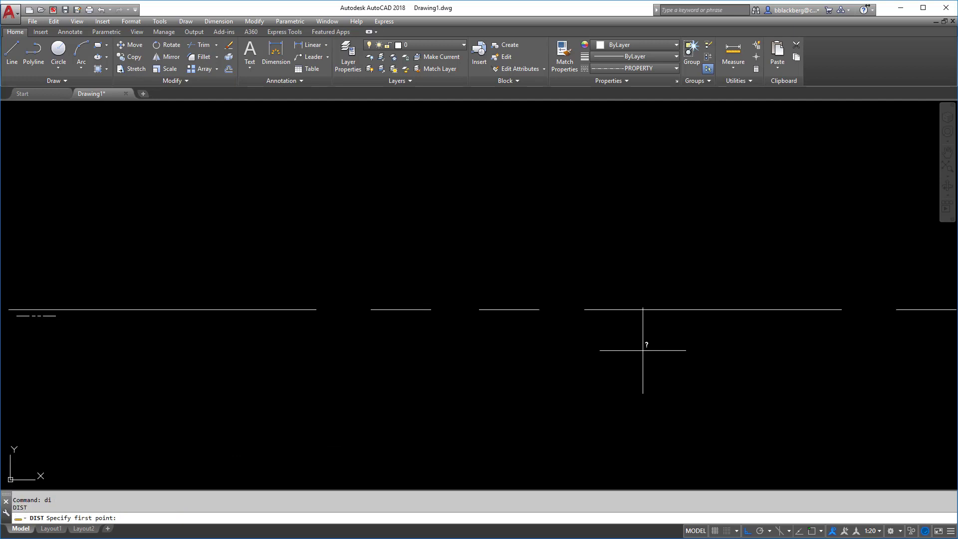
click(431, 313)
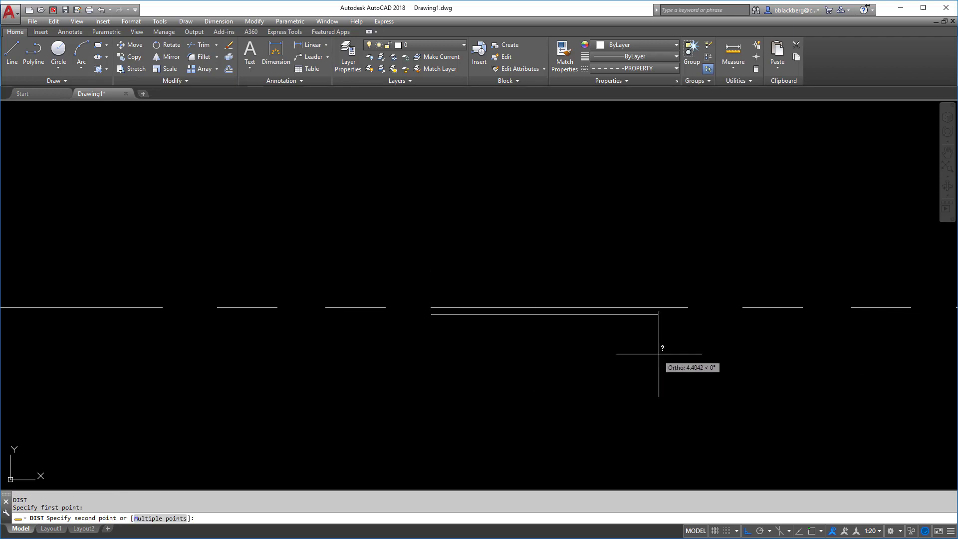
click(689, 340)
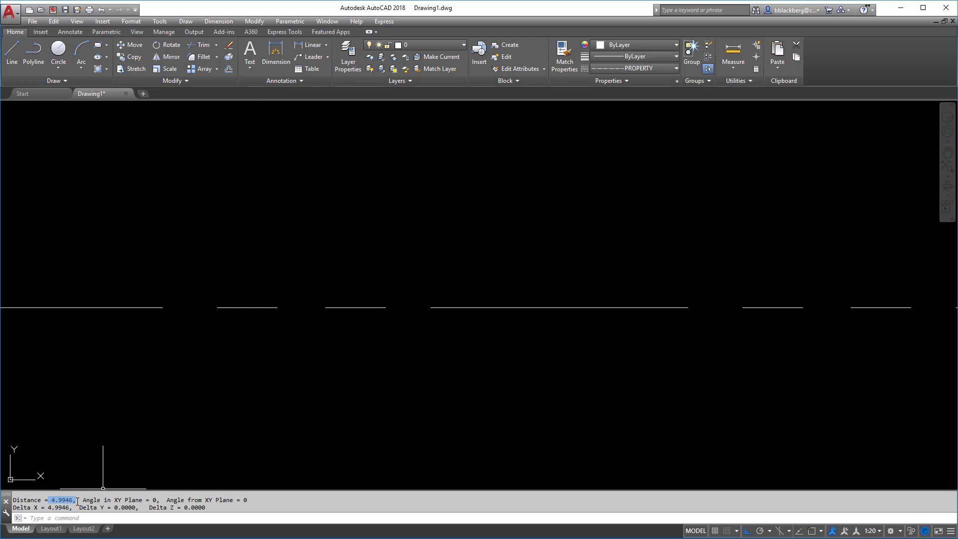
Step: Window-select the five dashed test segments and delete them
click(106, 419)
scroll(130, 402, down, 3)
key(Escape)
key(Escape)
middle_drag(135, 398, 481, 371)
click(775, 268)
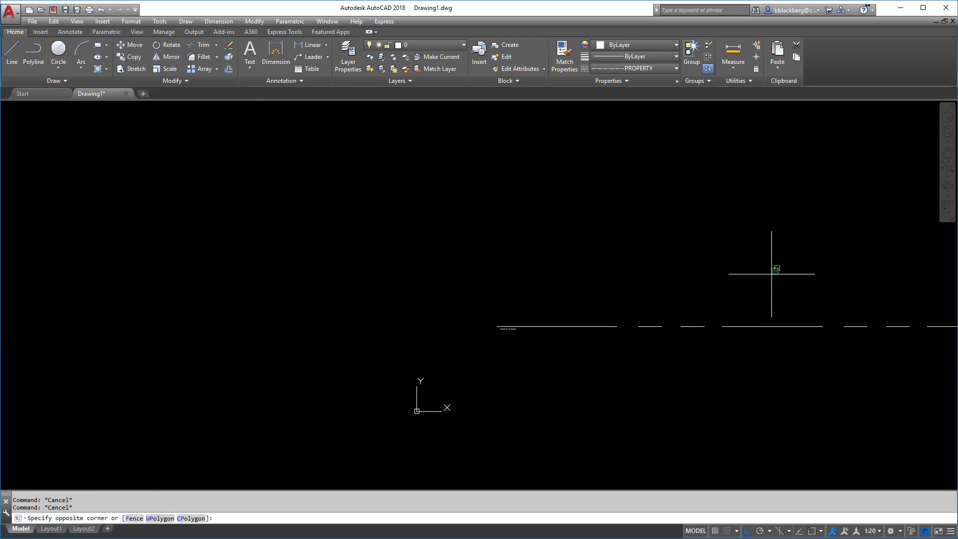
click(483, 376)
key(Delete)
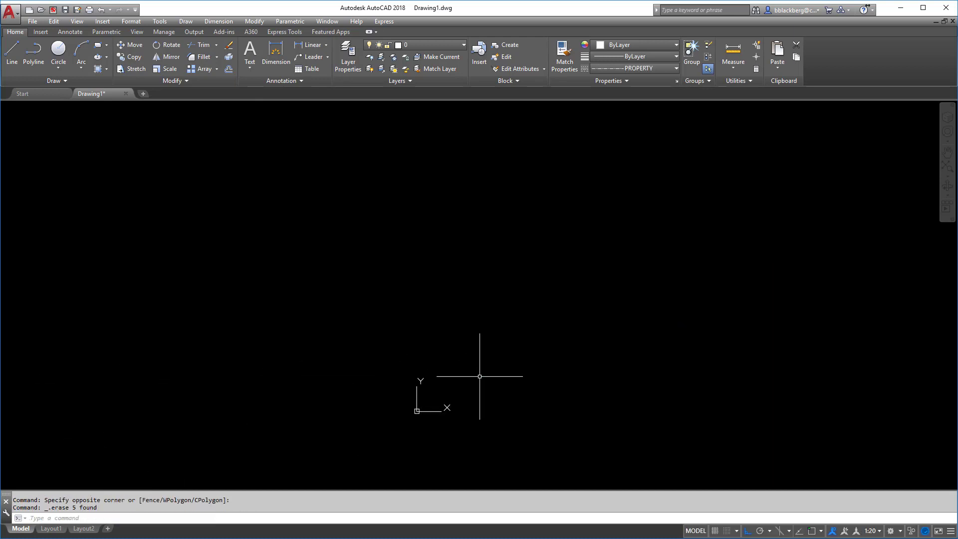
scroll(481, 362, up, 2)
key(Escape)
key(Escape)
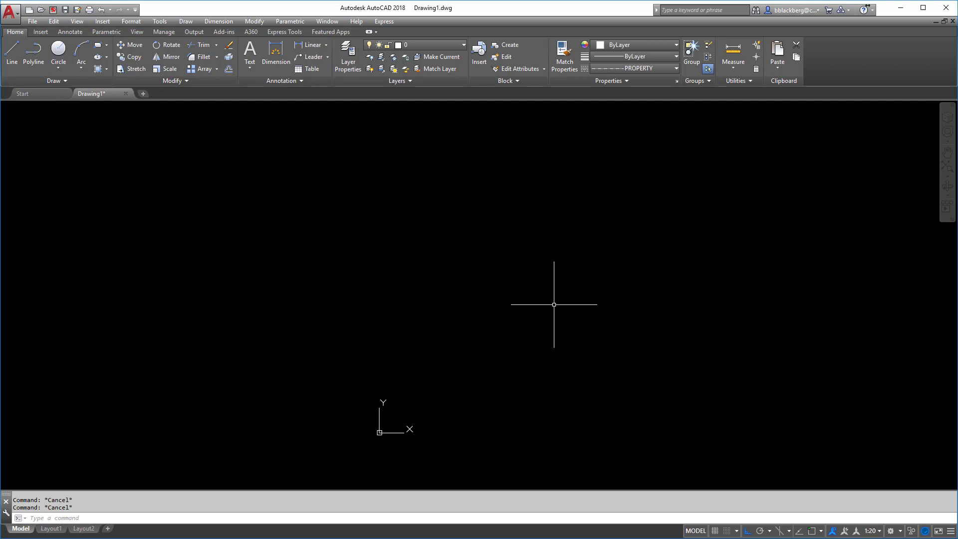
Step: Trim the extra decimal digits from the PROPERTY pattern values in drawing.lin
click(905, 9)
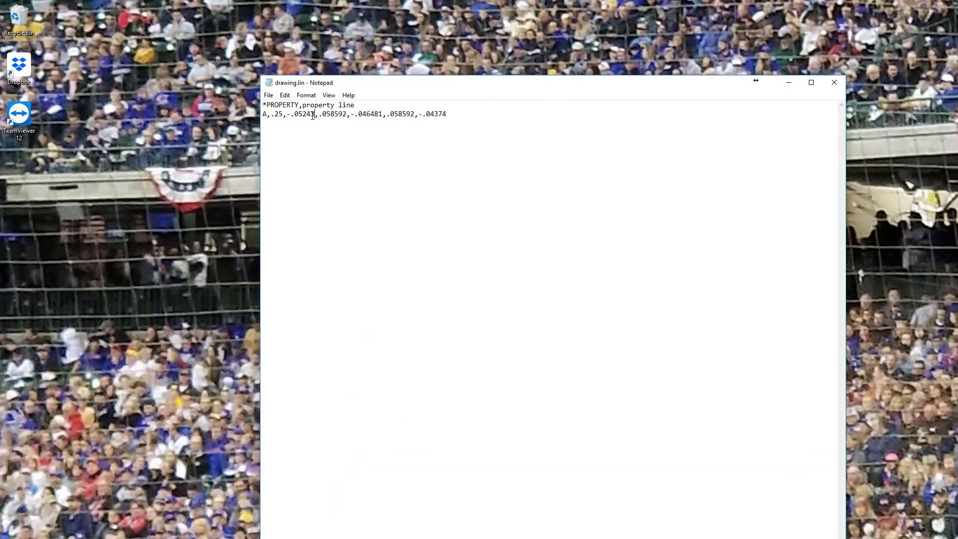
drag(316, 115, 352, 120)
key(BackSpace)
key(BackSpace)
text(5)
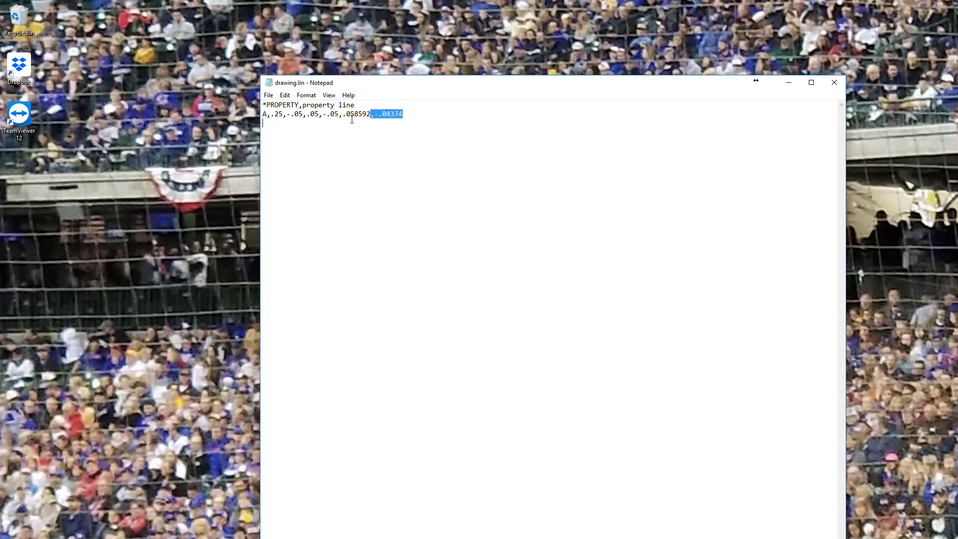
key(BackSpace)
key(BackSpace)
key(BackSpace)
key(BackSpace)
key(BackSpace)
text(5)
key(BackSpace)
text(4)
Step: Change the gaps to -.04, giving A,.25,-.04,.05,-.04,.05,-.04, then save and close Notepad
drag(338, 114, 335, 115)
text(4)
drag(304, 117, 298, 117)
text(4)
click(286, 118)
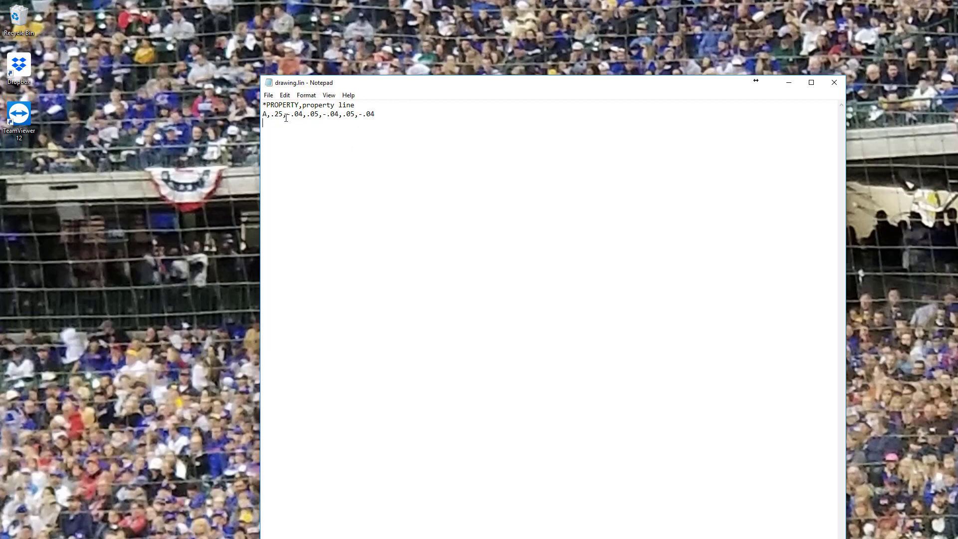
click(270, 95)
click(283, 128)
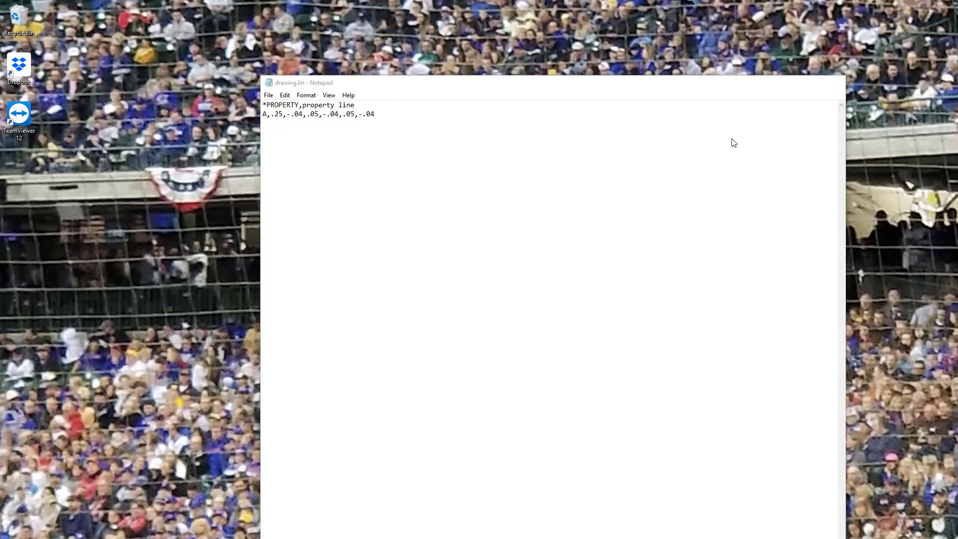
key(alt+F4)
Step: Reload the PROPERTY linetype from the edited drawing.lin through the linetype manager (LT)
key(alt+Tab)
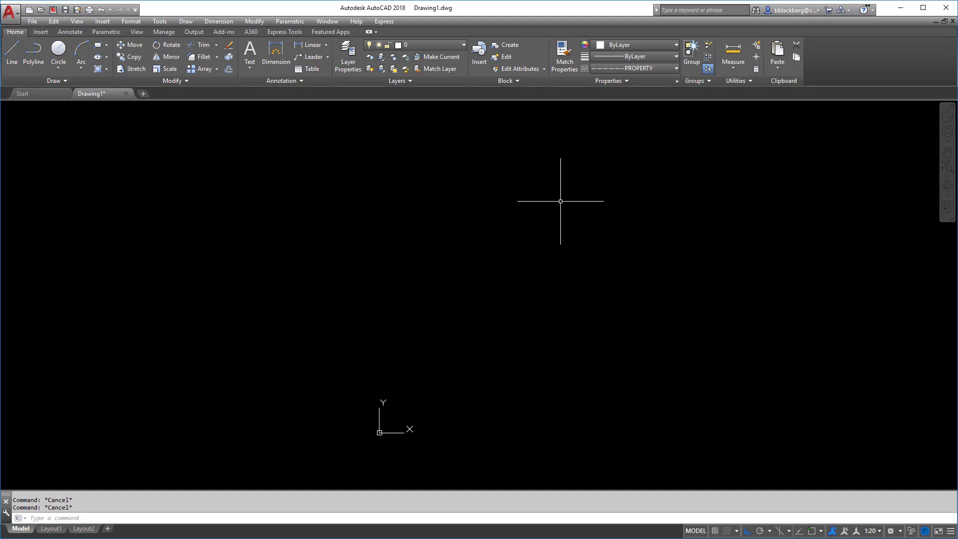
text(lt)
key(Return)
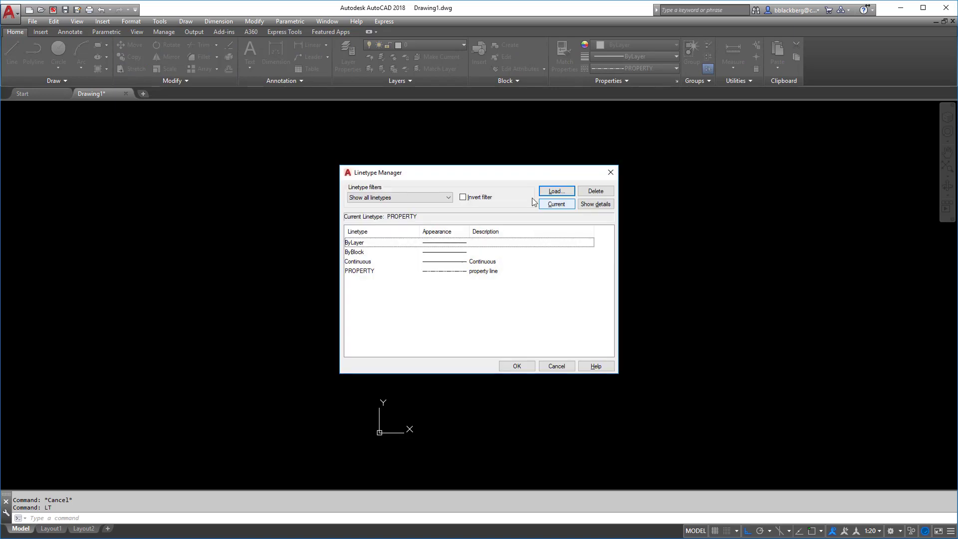
click(545, 189)
click(396, 216)
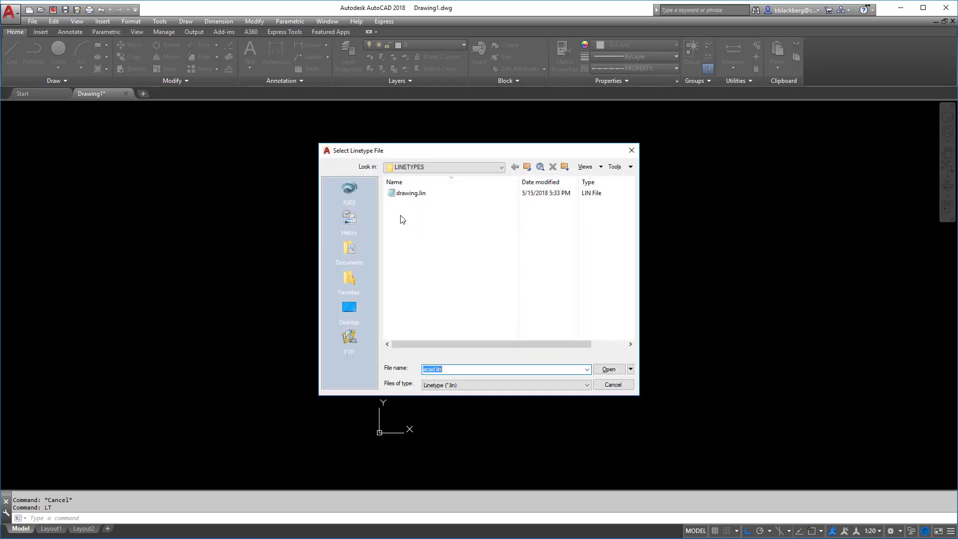
double_click(412, 195)
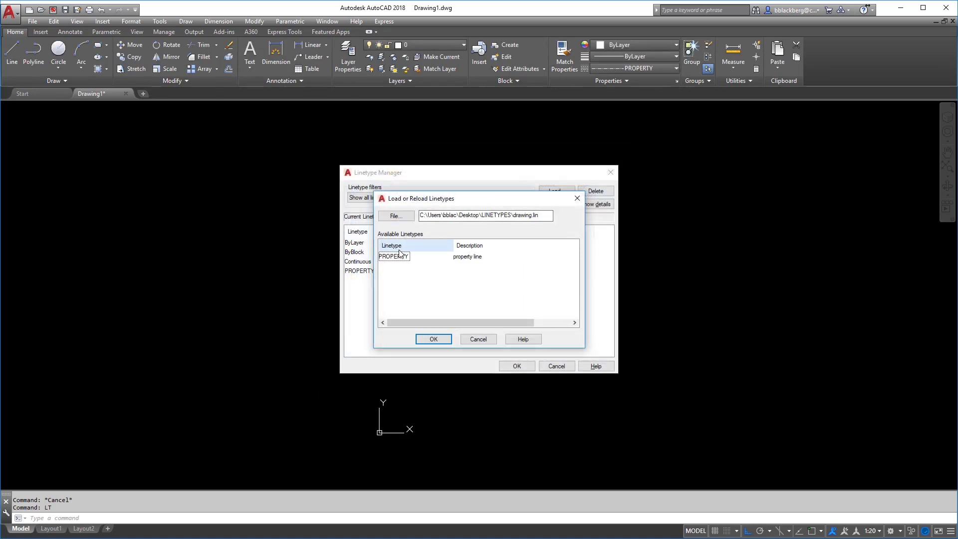
double_click(409, 259)
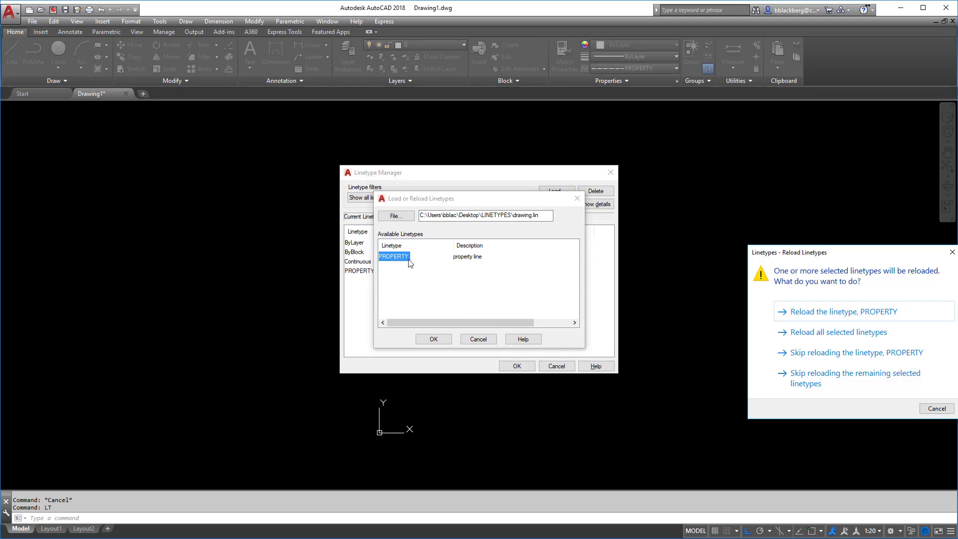
click(856, 337)
click(531, 368)
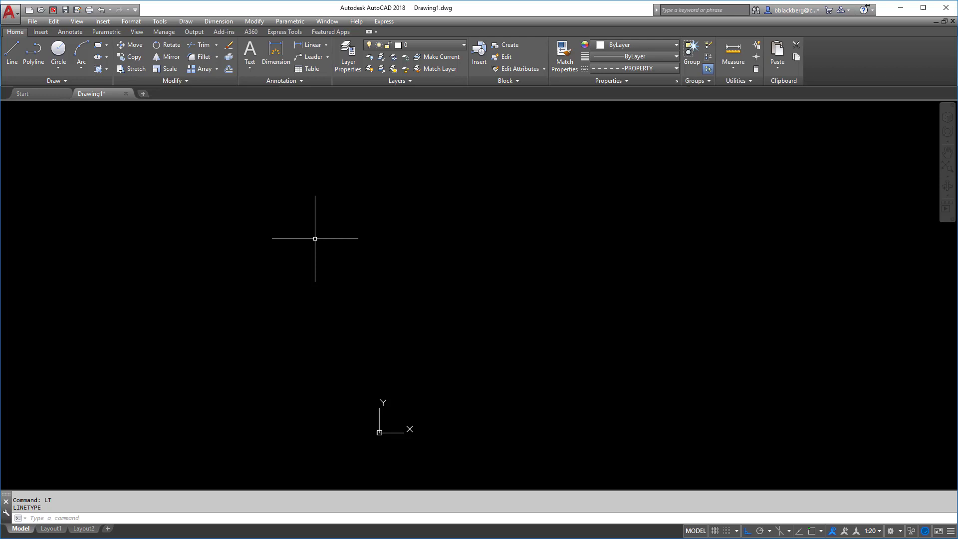
Step: Draw a long horizontal test line to preview the revised PROPERTY dashes
text(l)
key(Return)
click(96, 278)
scroll(468, 360, down, 2)
click(863, 364)
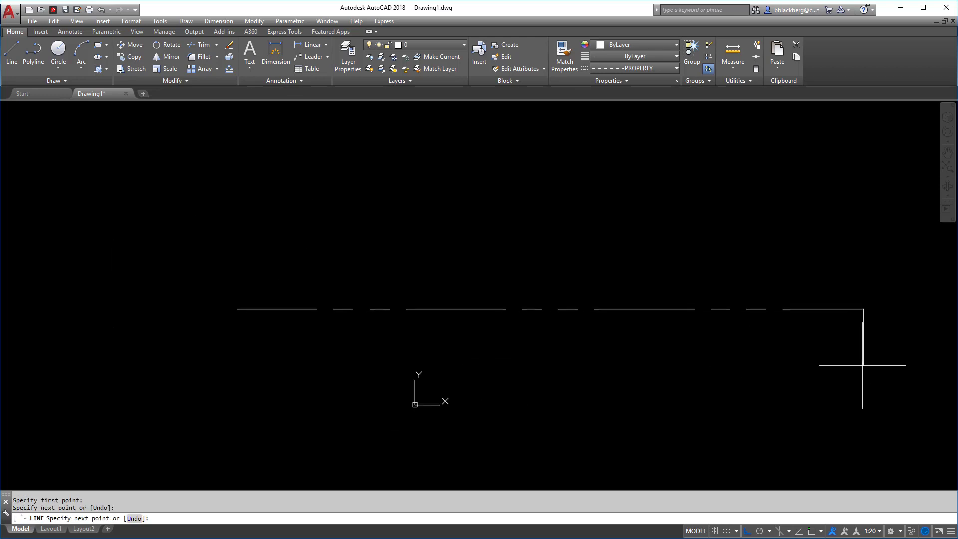
key(Escape)
Step: Window-select the test line and erase it
click(705, 271)
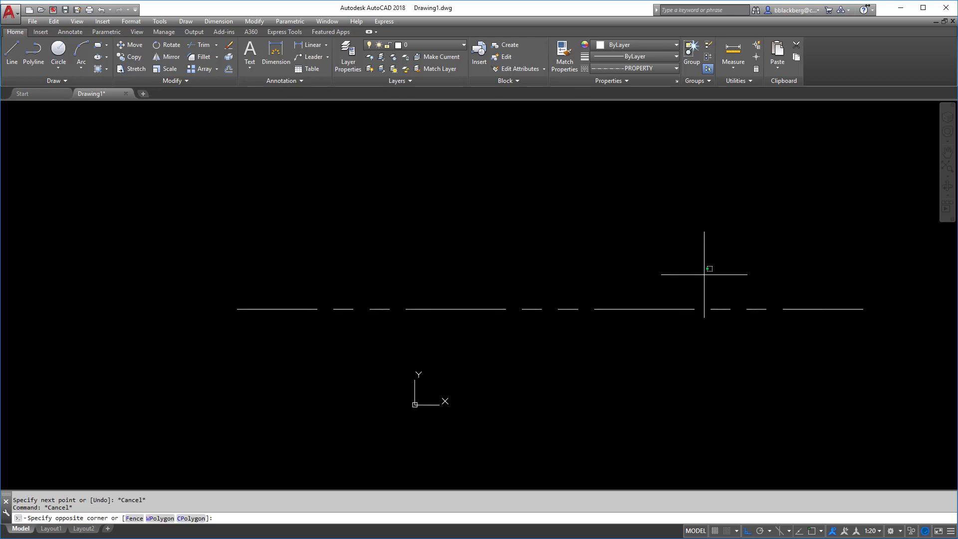
click(434, 321)
key(Delete)
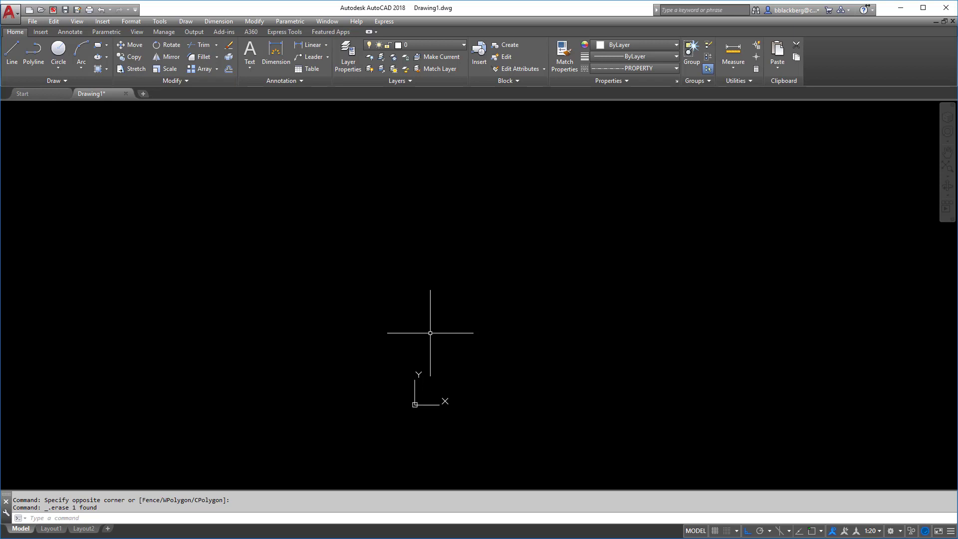